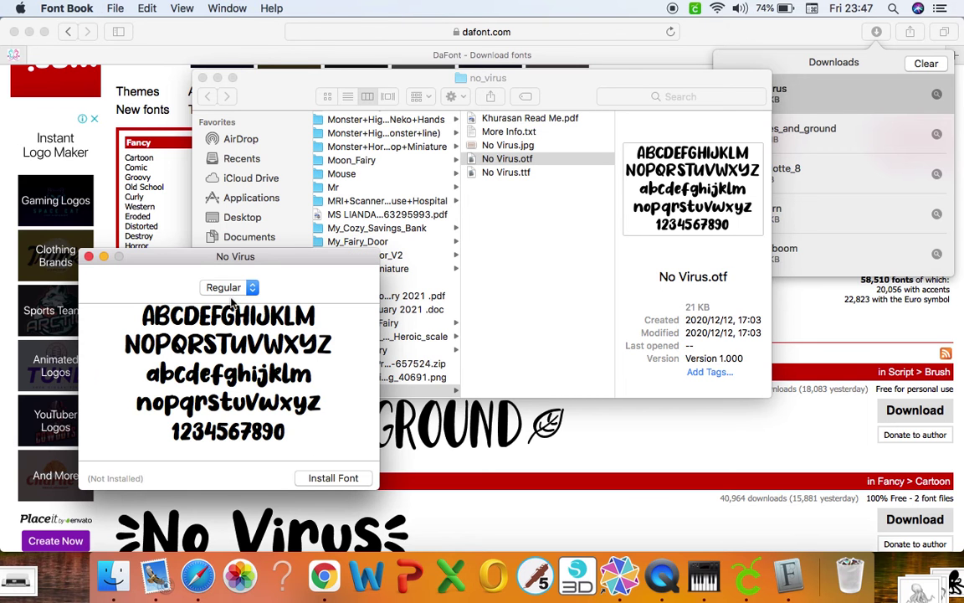
# Try to install the No Virus font, and close the font validation, browser, font manager and file windows
pyautogui.click(331, 480)
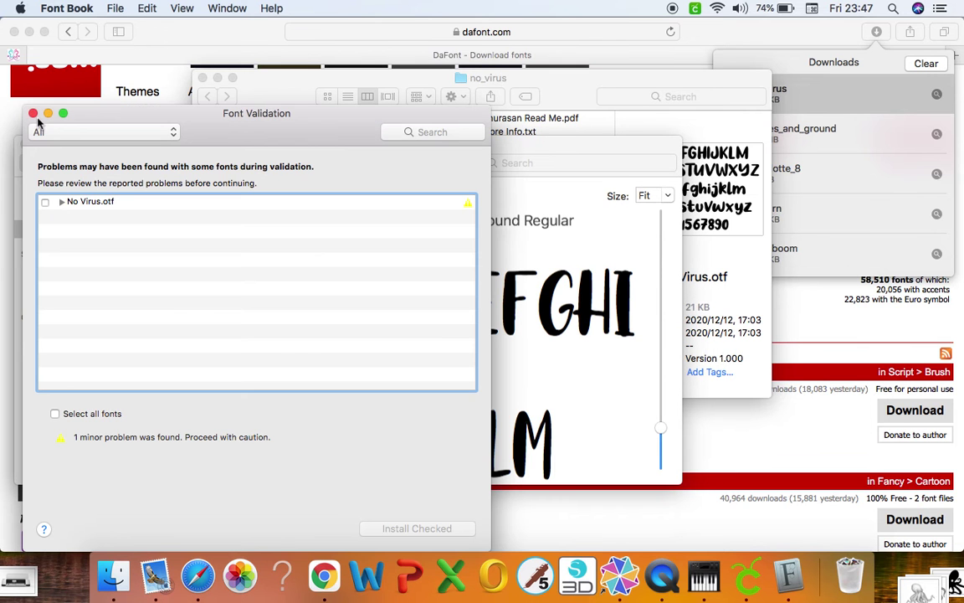
pyautogui.click(32, 113)
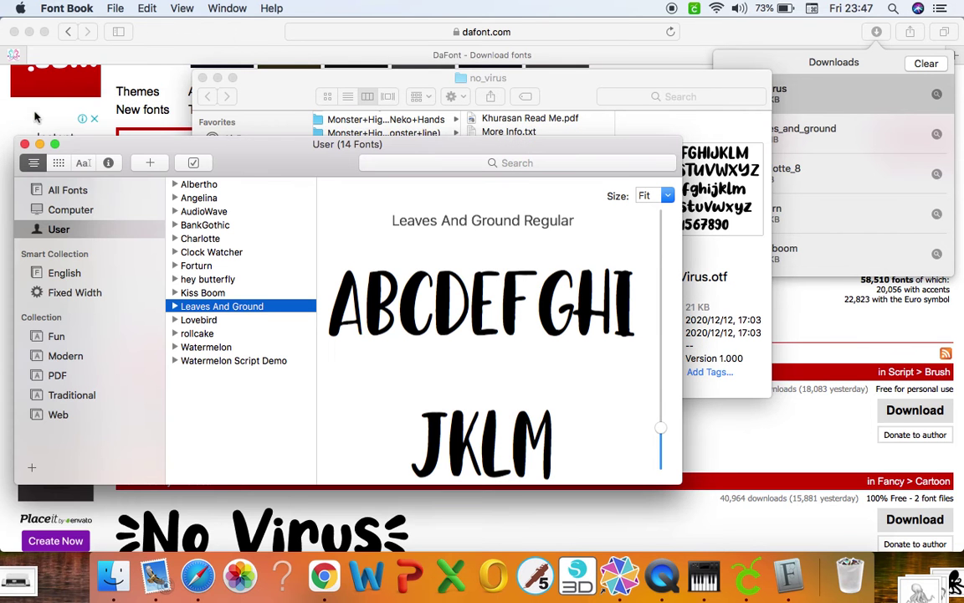
pyautogui.click(13, 31)
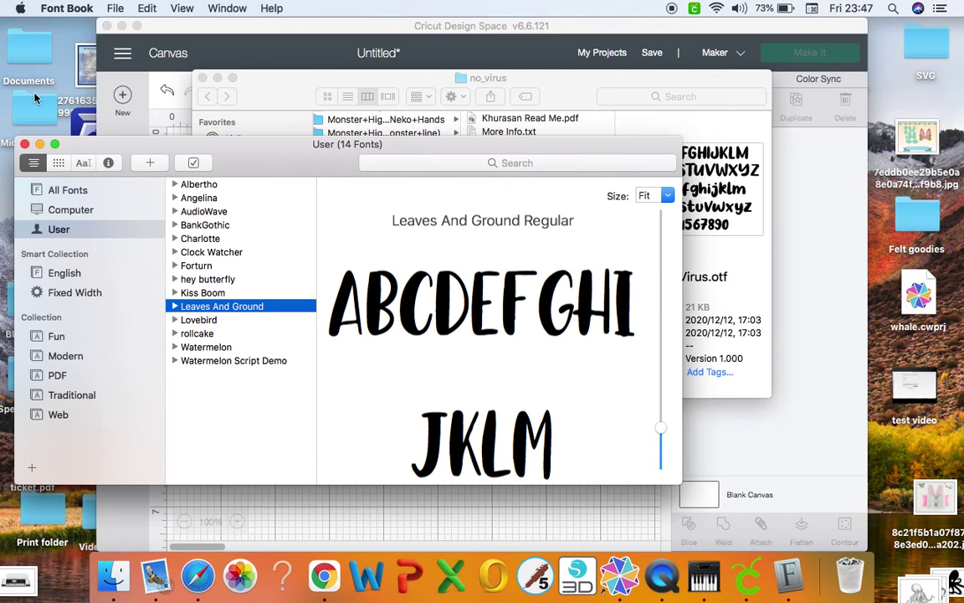
pyautogui.click(25, 144)
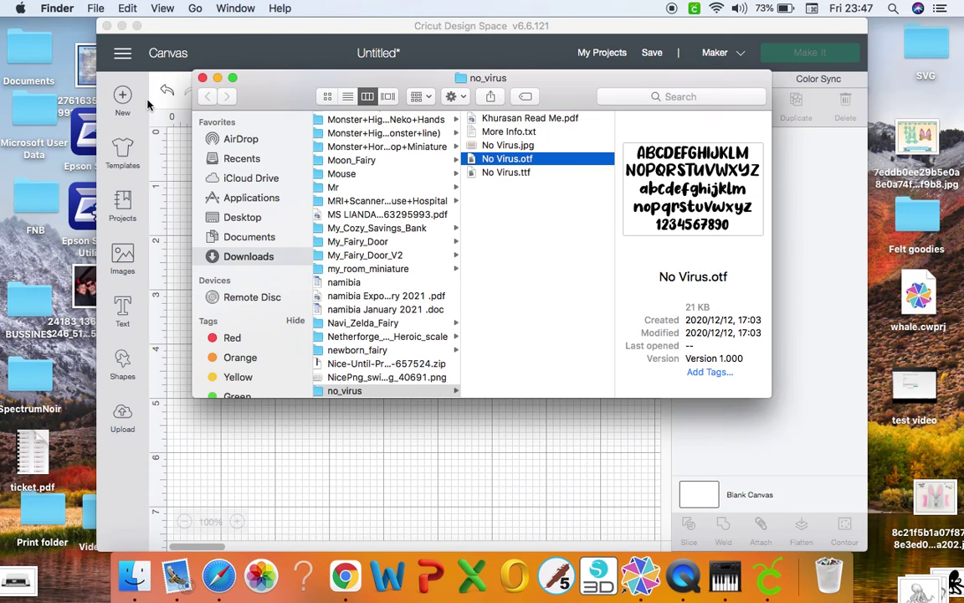
pyautogui.click(202, 78)
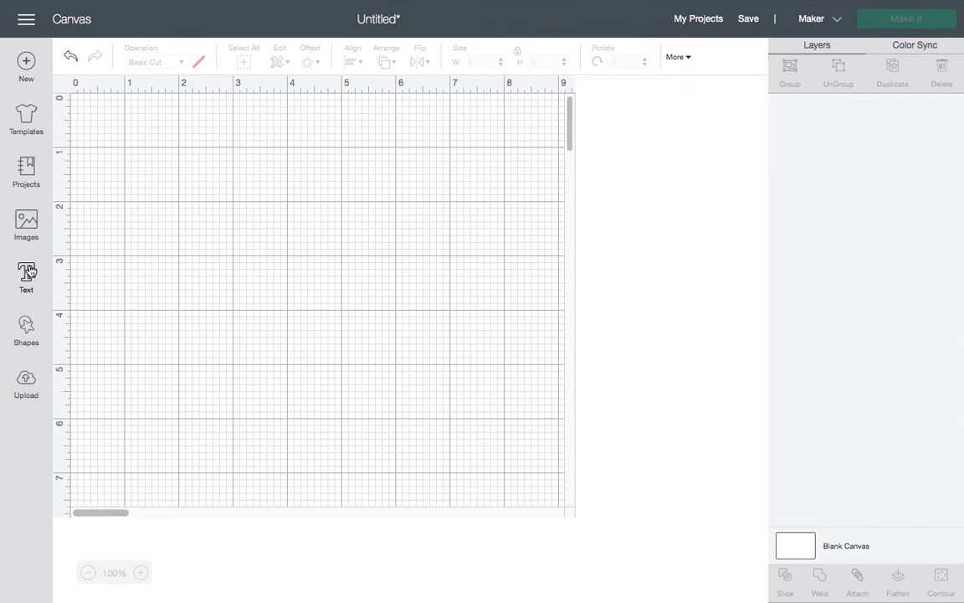
# Add a text box to the canvas and set its font to Edwardian Script ITC, searching the system fonts for "Script"
pyautogui.click(37, 293)
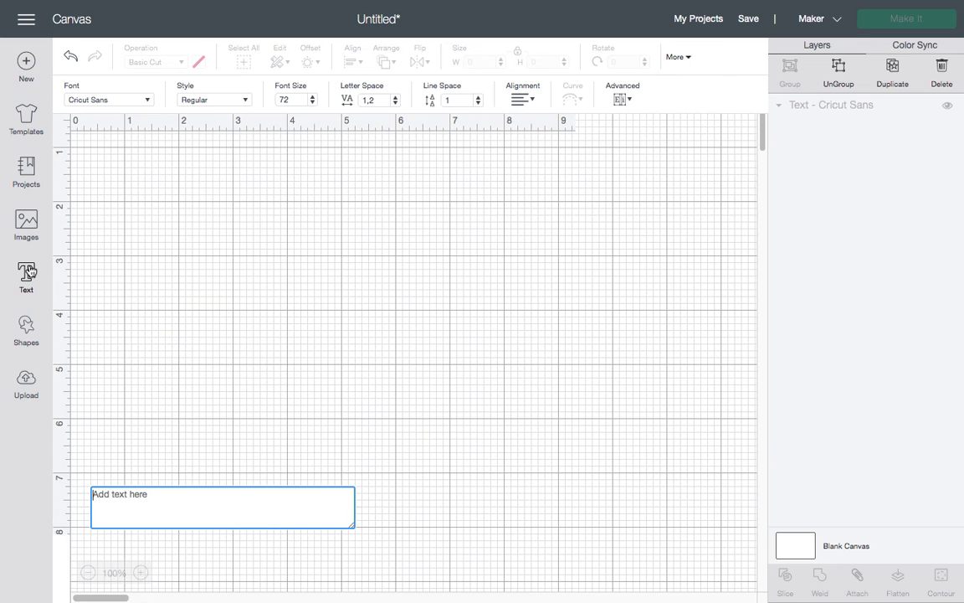
pyautogui.click(134, 96)
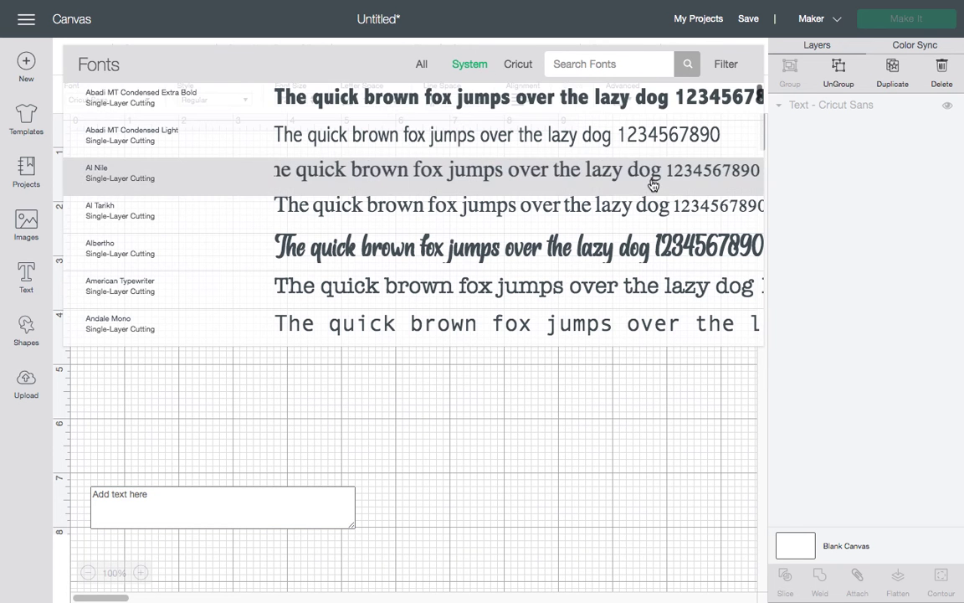
pyautogui.scroll(-1, 653, 184)
pyautogui.scroll(-9, 653, 184)
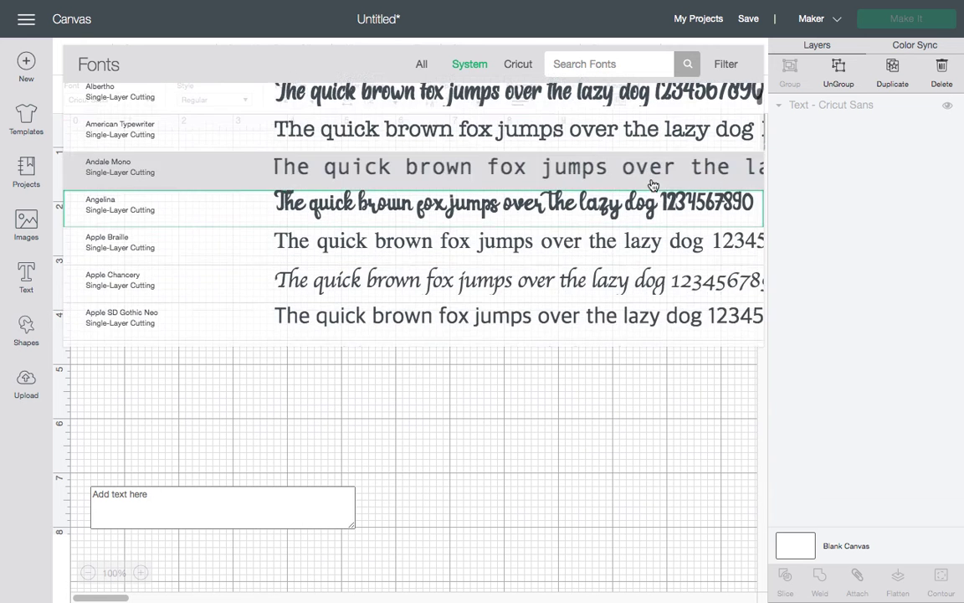
pyautogui.scroll(-3, 653, 184)
pyautogui.scroll(-8, 653, 184)
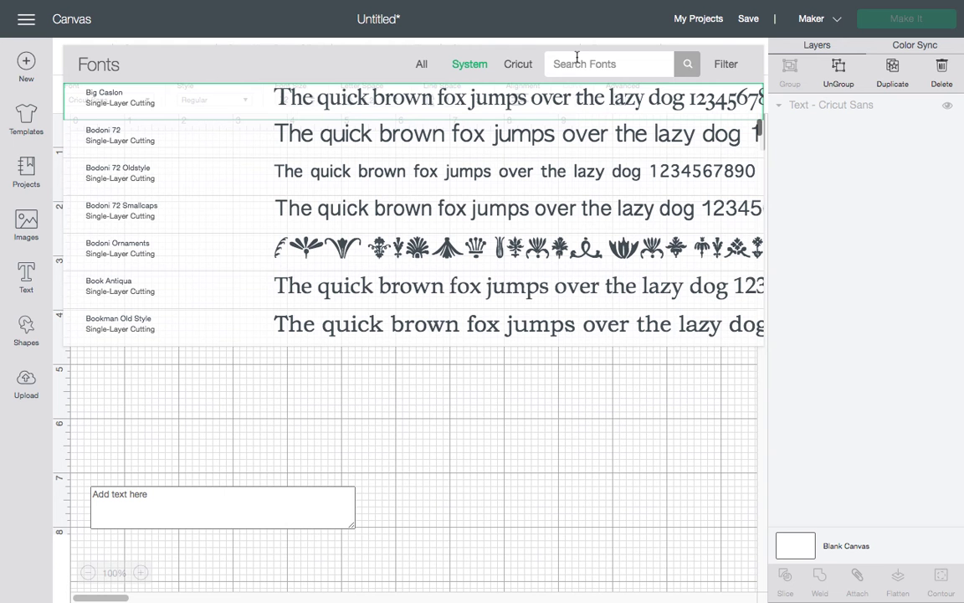
pyautogui.click(577, 57)
pyautogui.write('Script')
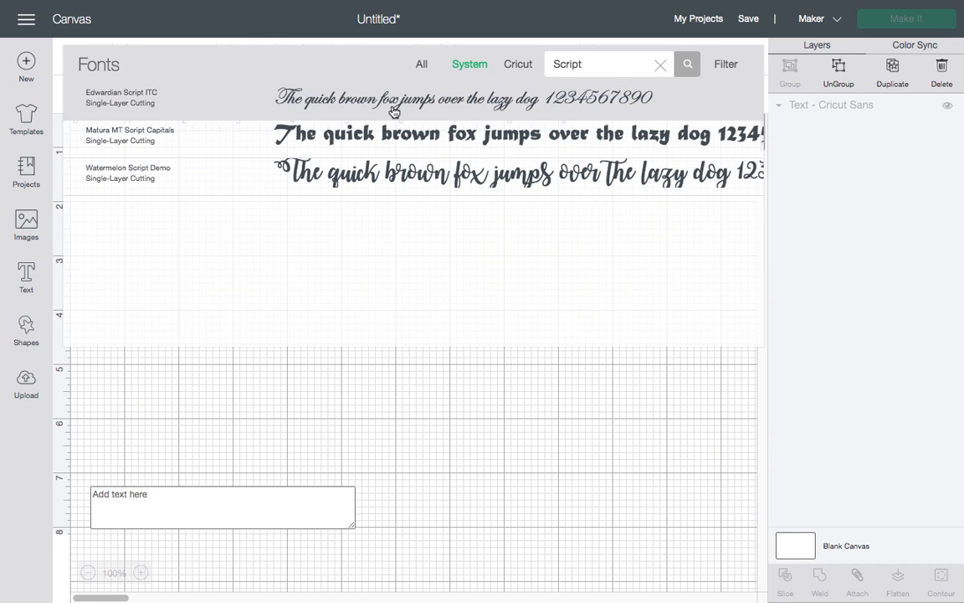
pyautogui.click(393, 112)
# Enter "MrMcGoo" as the content of the text box
pyautogui.click(131, 515)
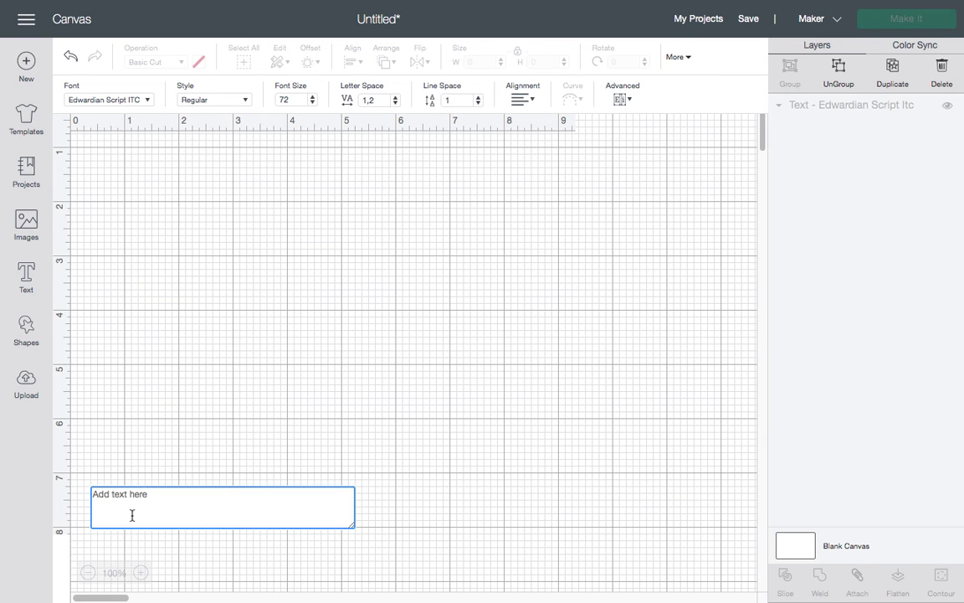
pyautogui.write('Mr')
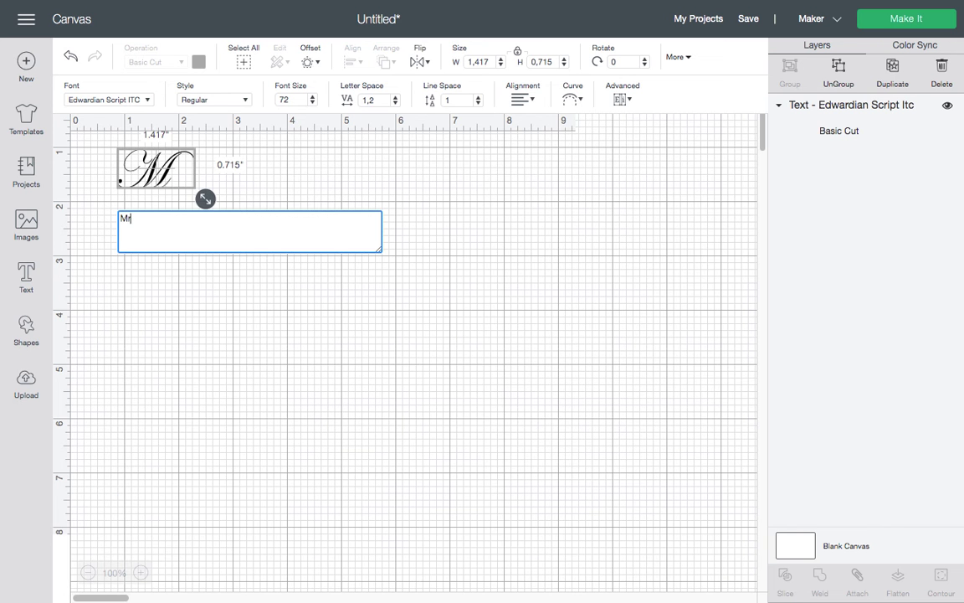
pyautogui.write('McGoo')
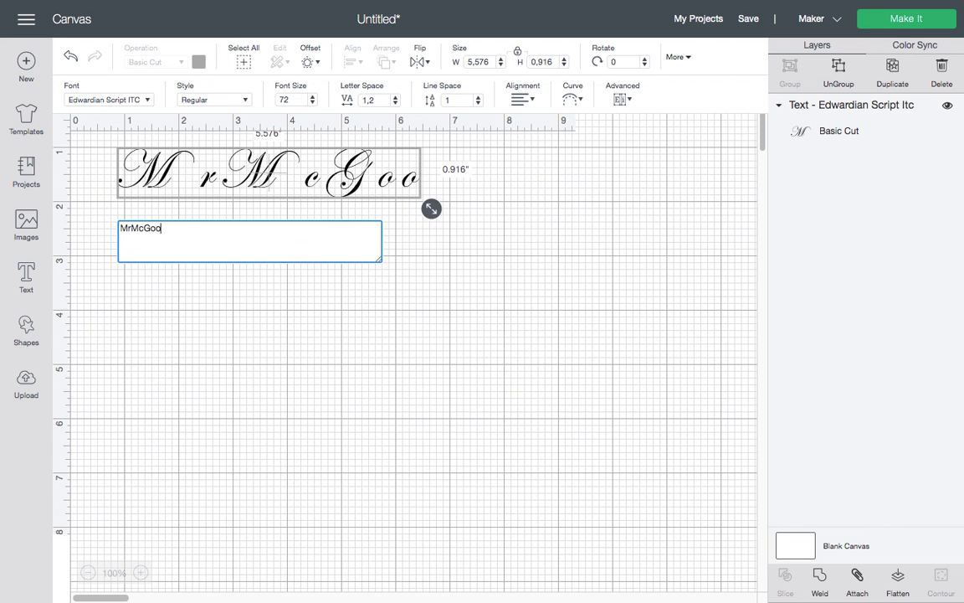
pyautogui.press('Return')
# Enlarge the MrMcGoo text proportionally to about 12.9 in wide and reposition it near the canvas's upper-left corner
pyautogui.moveTo(431, 209); pyautogui.dragTo(444, 339)
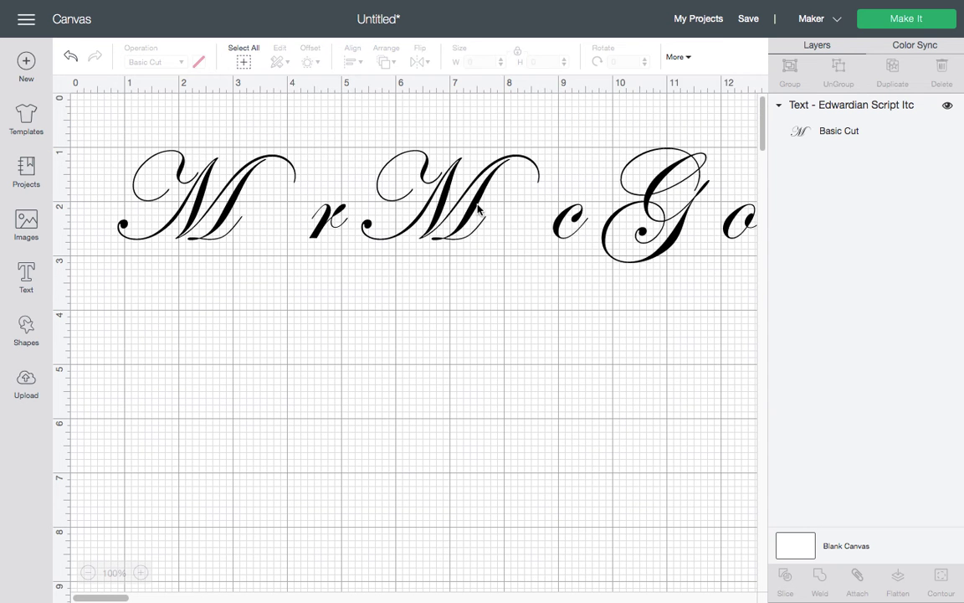
pyautogui.moveTo(597, 254); pyautogui.dragTo(548, 243)
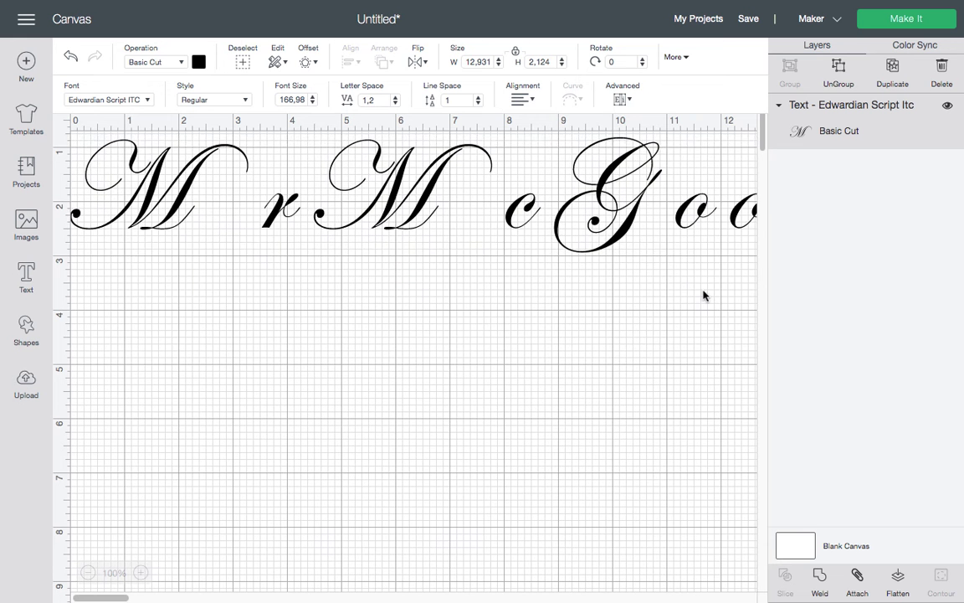
pyautogui.rightClick(273, 211)
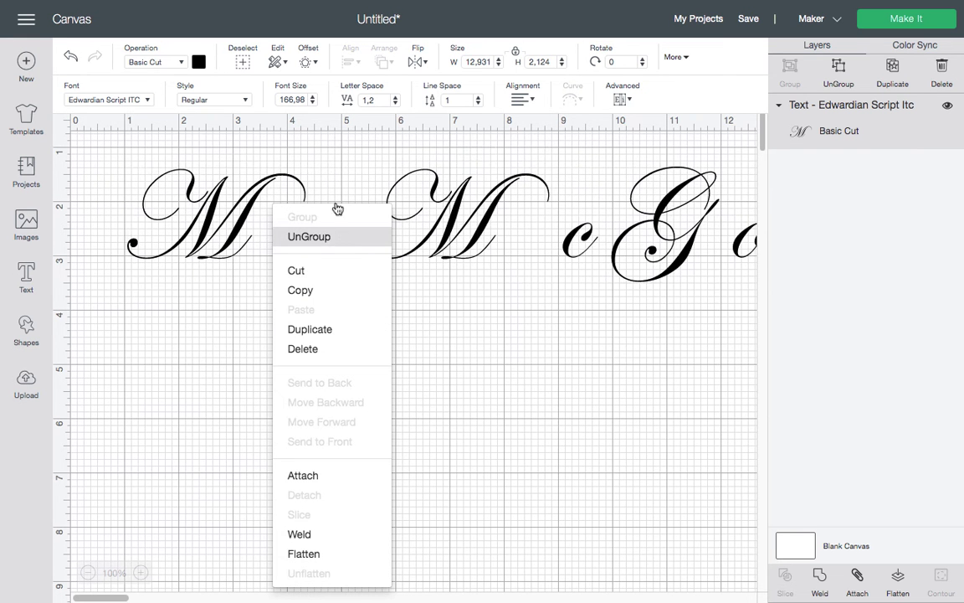
# Reduce the text's width to about 12.1 in and move it so that the whole word fits in the visible canvas
pyautogui.click(499, 66)
pyautogui.click(498, 65)
pyautogui.click(498, 65)
pyautogui.click(499, 66)
pyautogui.click(498, 59)
pyautogui.click(498, 59)
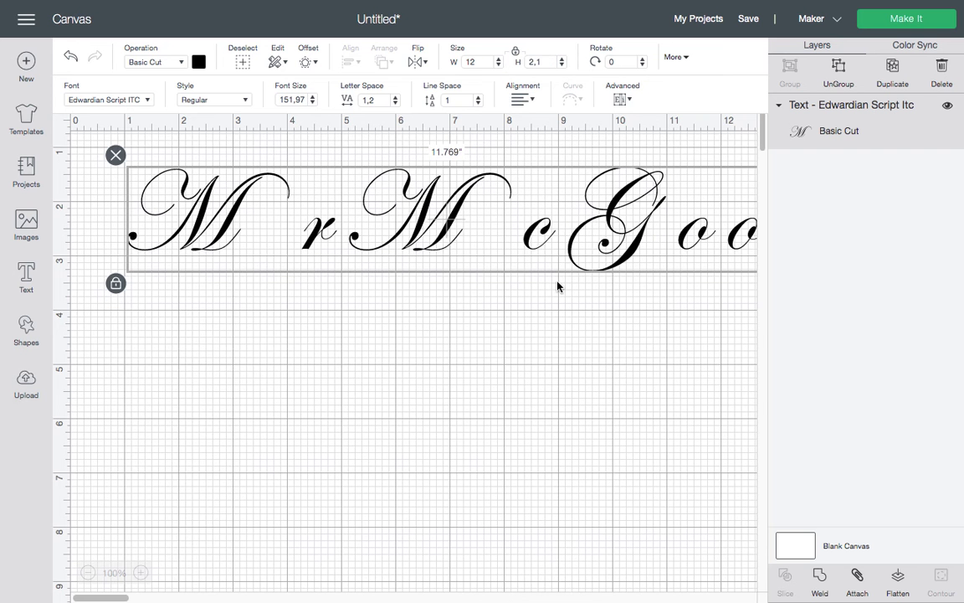
pyautogui.moveTo(535, 244); pyautogui.dragTo(496, 235)
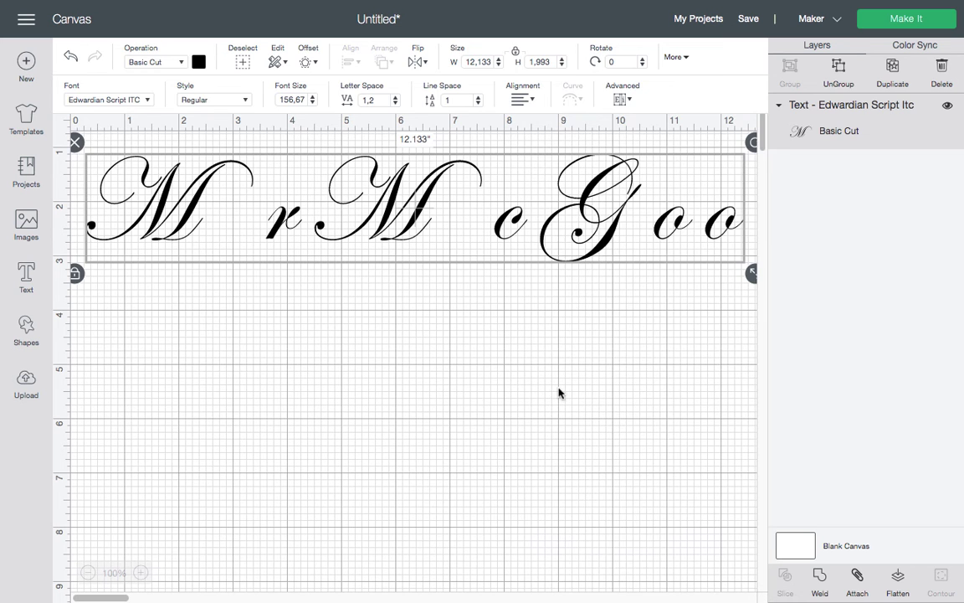
# Ungroup the text into separate letters and undo the ungrouping
pyautogui.rightClick(559, 392)
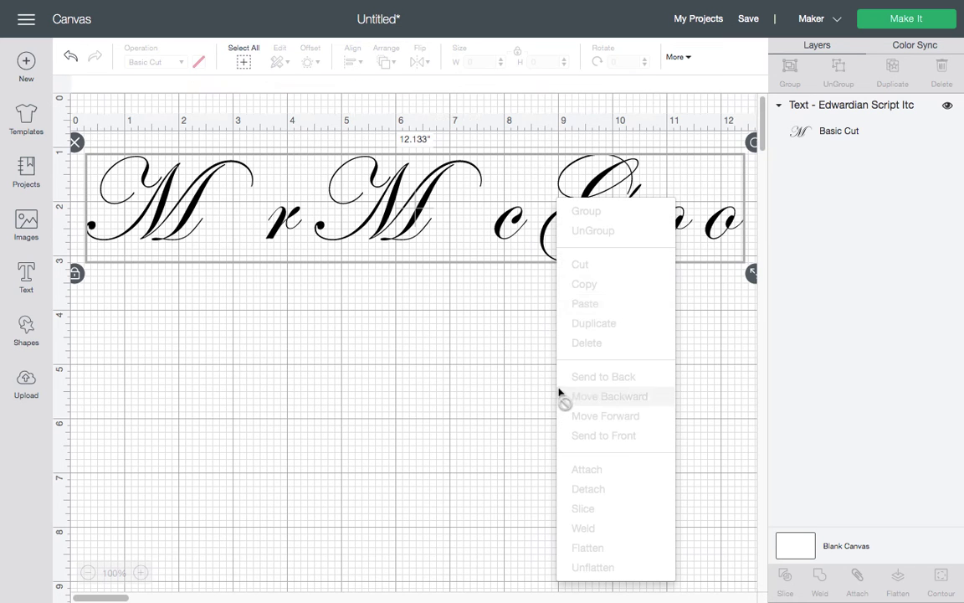
pyautogui.click(507, 303)
pyautogui.rightClick(427, 203)
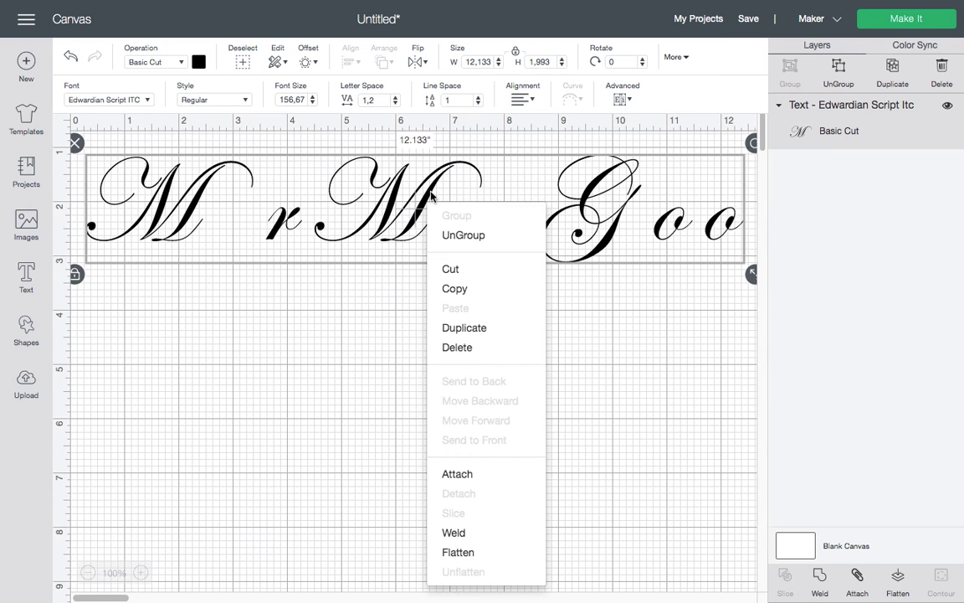
pyautogui.click(407, 207)
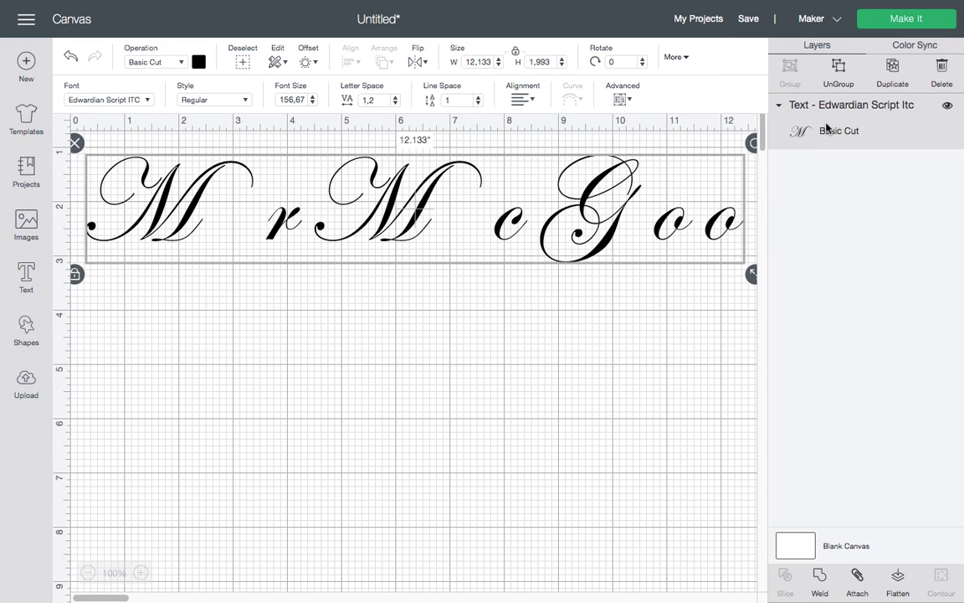
pyautogui.click(839, 81)
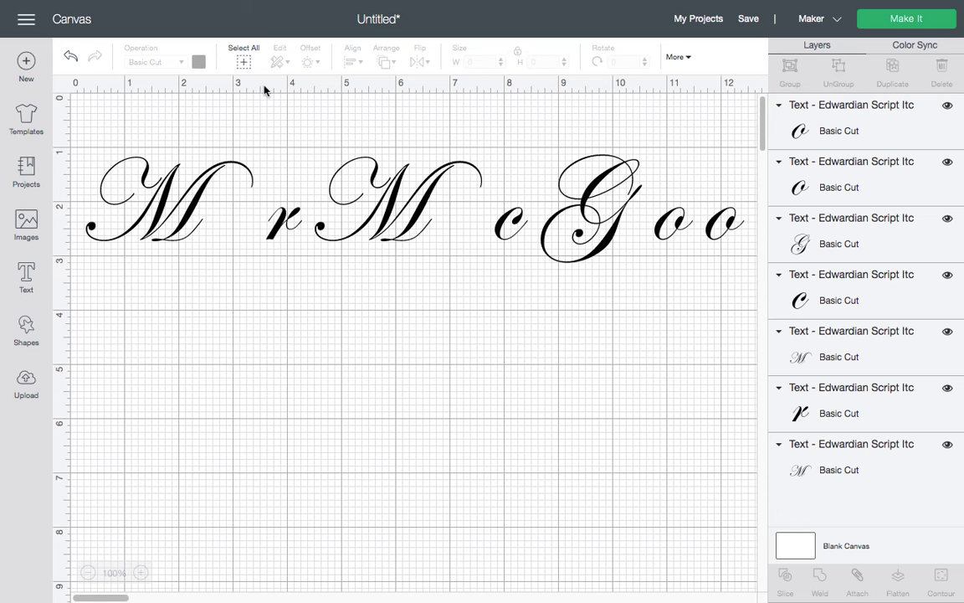
pyautogui.click(71, 56)
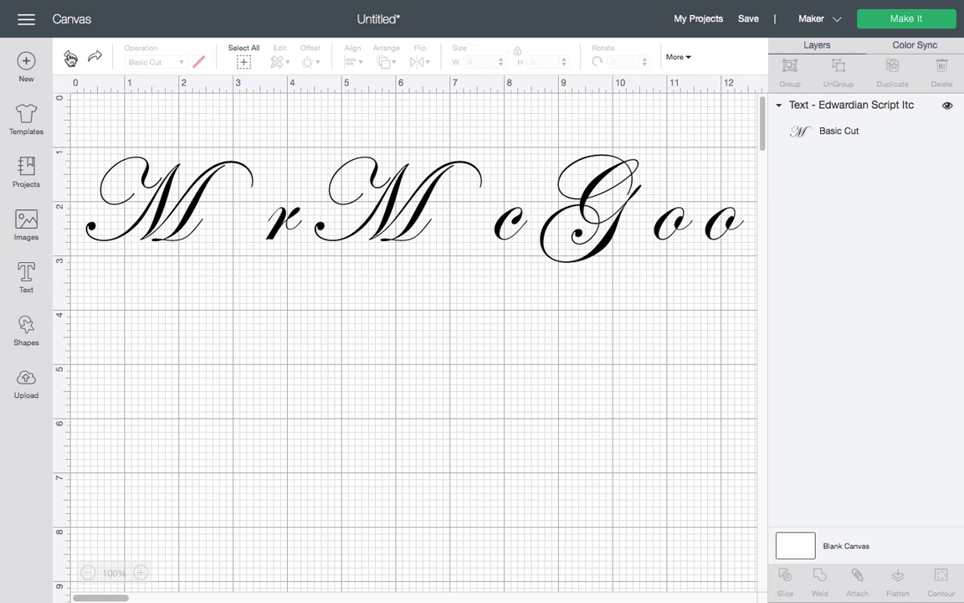
pyautogui.click(70, 57)
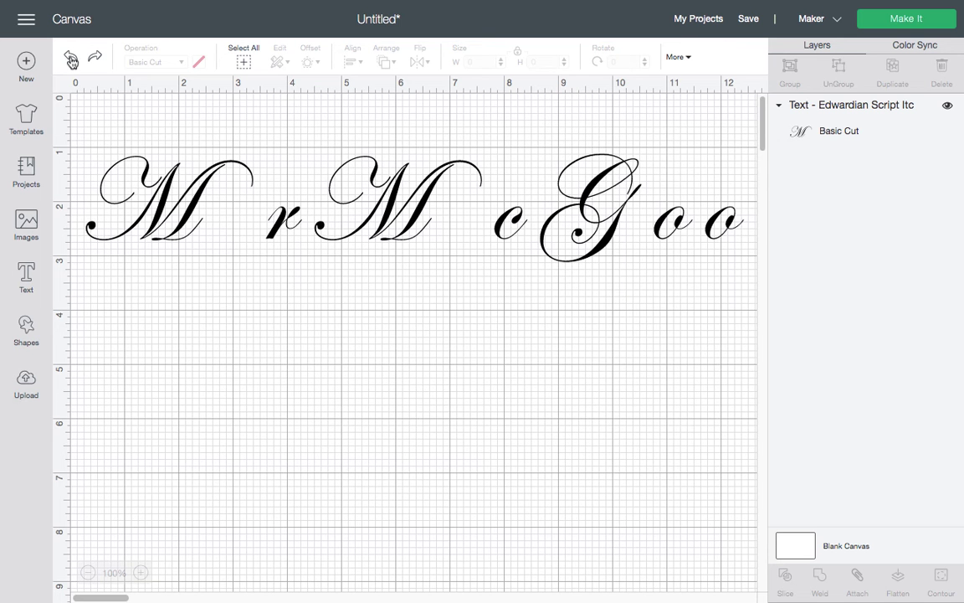
# Set the letter spacing of the MrMcGoo text to -0.5
pyautogui.click(165, 204)
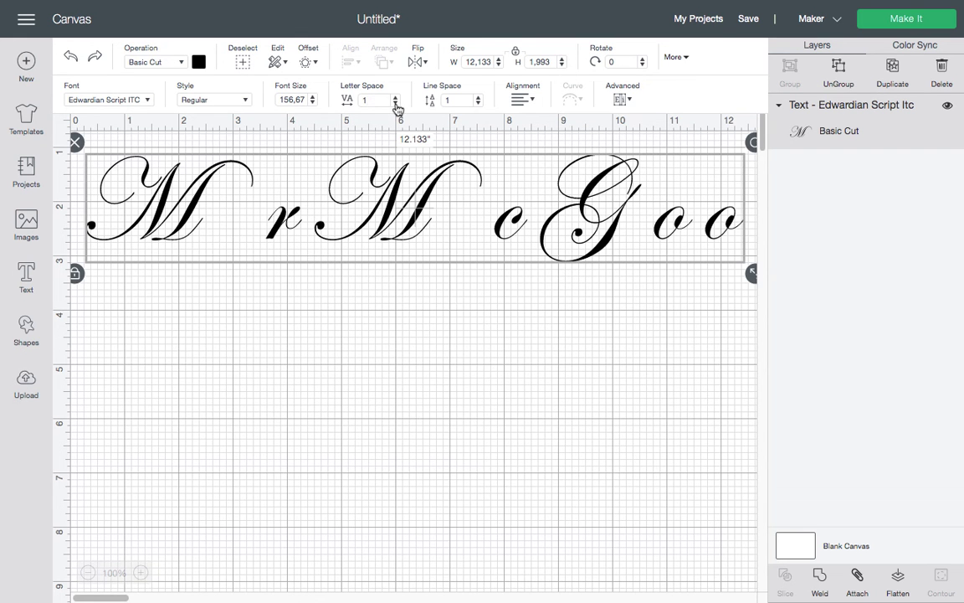
pyautogui.click(396, 103)
pyautogui.click(396, 103)
pyautogui.click(396, 102)
pyautogui.click(396, 103)
pyautogui.click(396, 103)
pyautogui.click(396, 103)
pyautogui.click(396, 103)
pyautogui.click(396, 103)
pyautogui.click(396, 103)
pyautogui.click(396, 103)
pyautogui.click(396, 103)
pyautogui.click(395, 103)
pyautogui.click(395, 103)
pyautogui.click(396, 103)
pyautogui.click(396, 103)
pyautogui.click(396, 103)
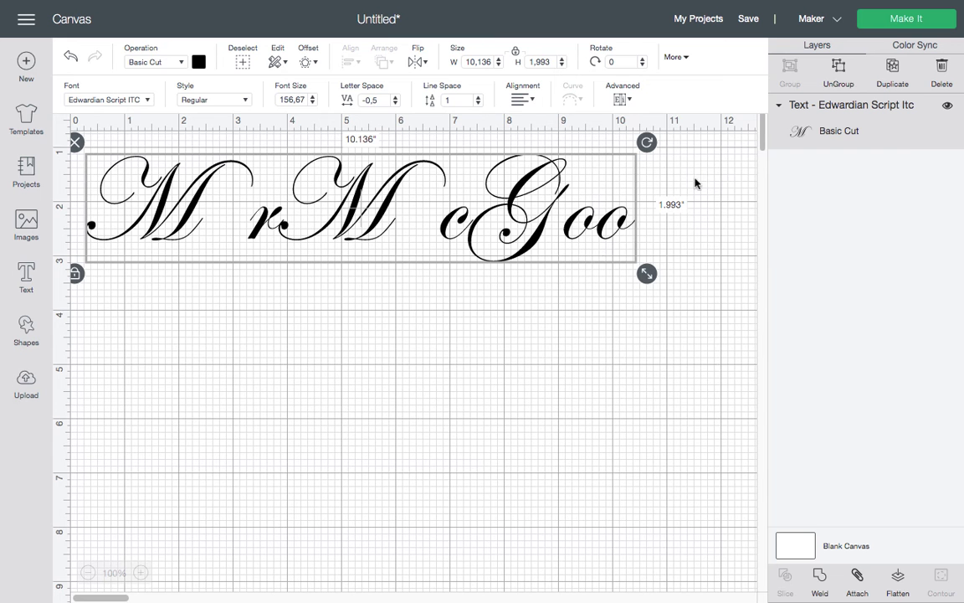
# Ungroup the text into separate letters and move the letter G below the rest of the word
pyautogui.click(839, 75)
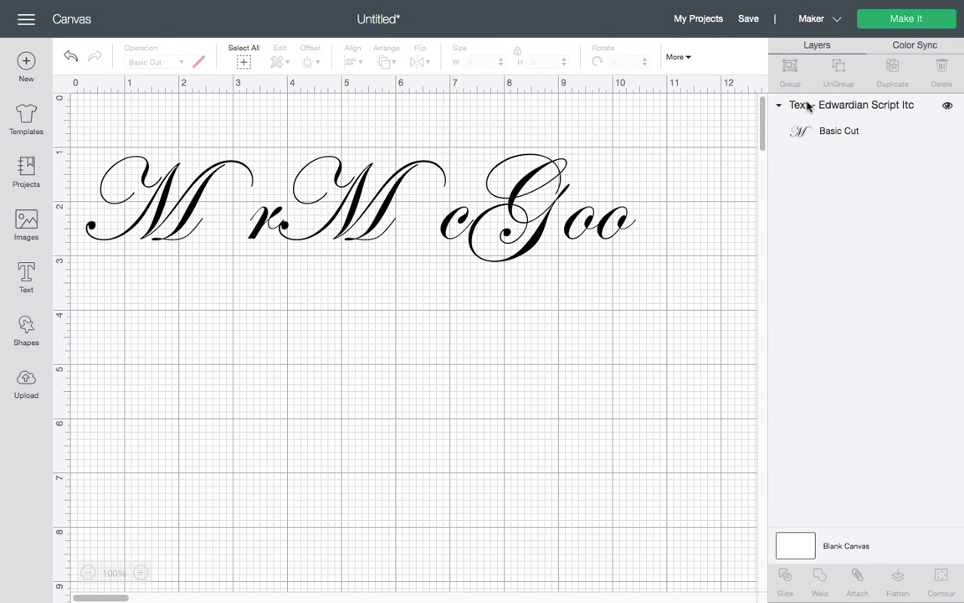
pyautogui.moveTo(636, 195); pyautogui.dragTo(566, 271)
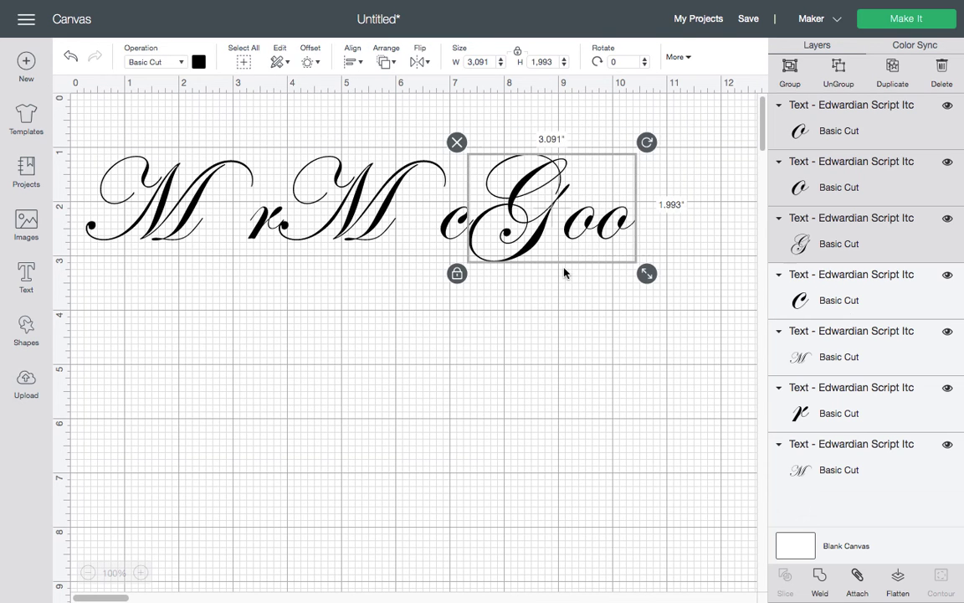
pyautogui.click(705, 207)
pyautogui.moveTo(529, 253); pyautogui.dragTo(322, 377)
# Group the two letters o and move the letter G back in front of them
pyautogui.moveTo(550, 182); pyautogui.dragTo(645, 270)
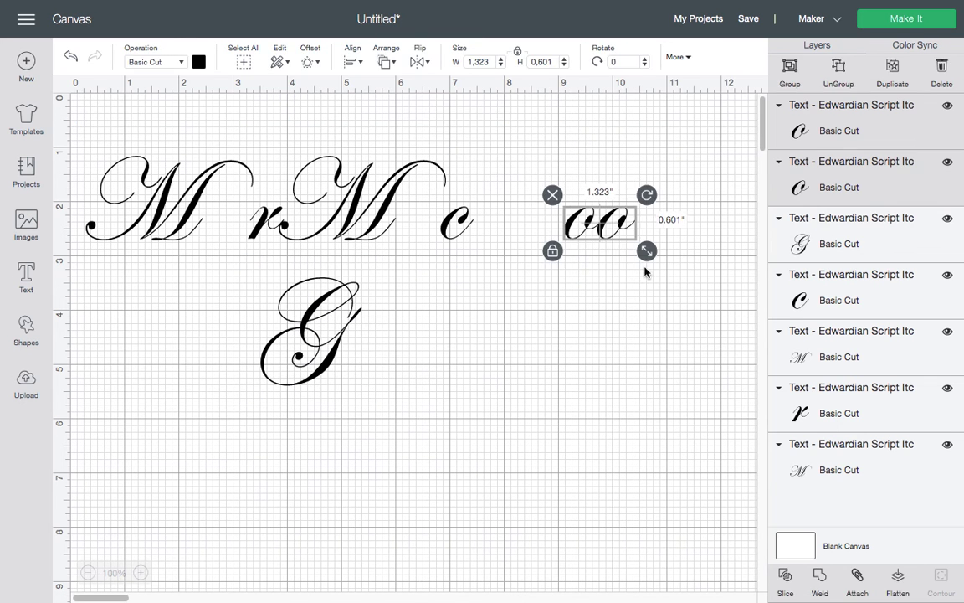
pyautogui.click(790, 72)
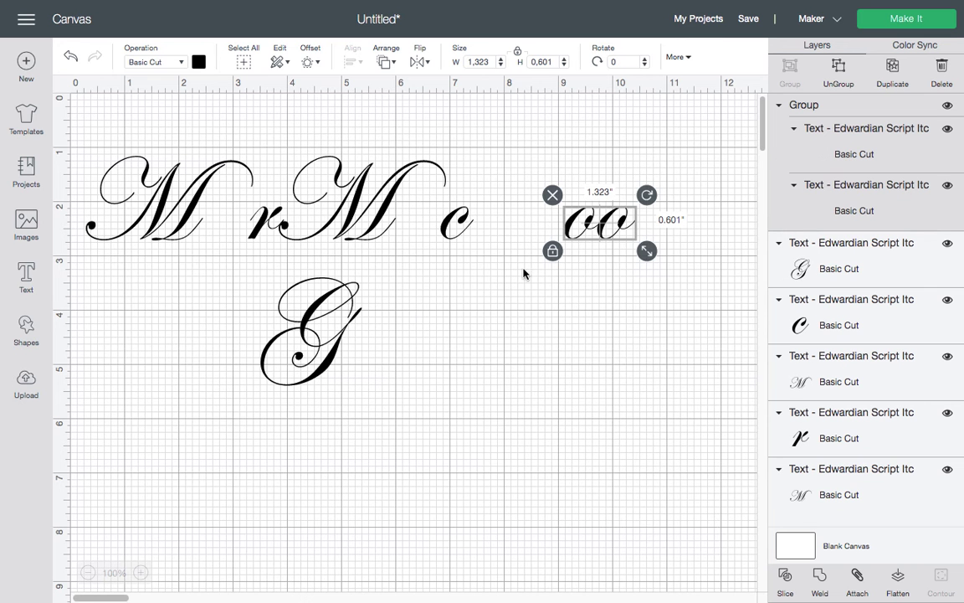
pyautogui.click(328, 365)
pyautogui.moveTo(327, 365); pyautogui.dragTo(564, 227)
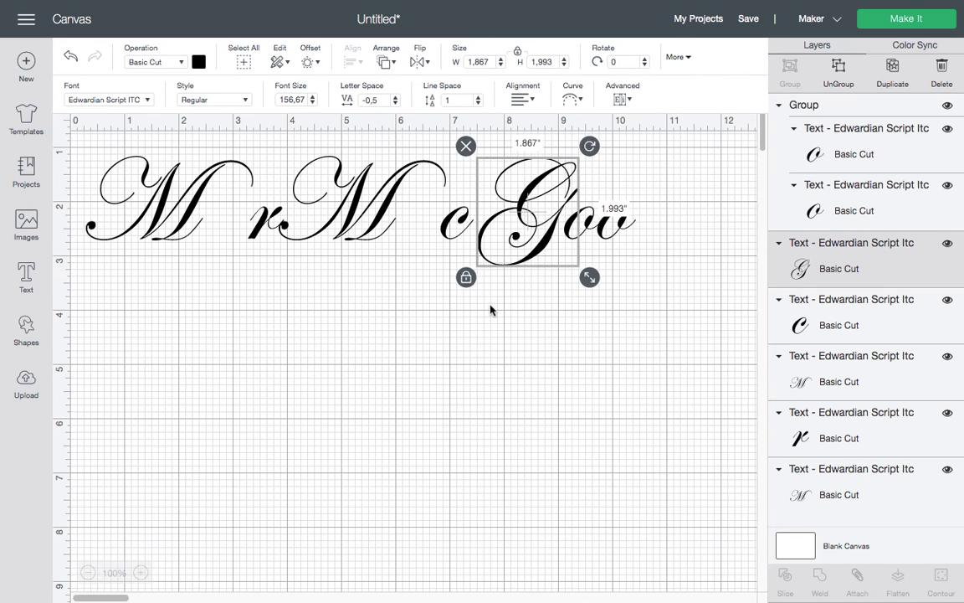
# Resize the G to about 2.5 in wide by 3.4 in high with unlocked proportions, and move it and the grouped oo below the word
pyautogui.moveTo(590, 280); pyautogui.dragTo(631, 361)
pyautogui.click(466, 355)
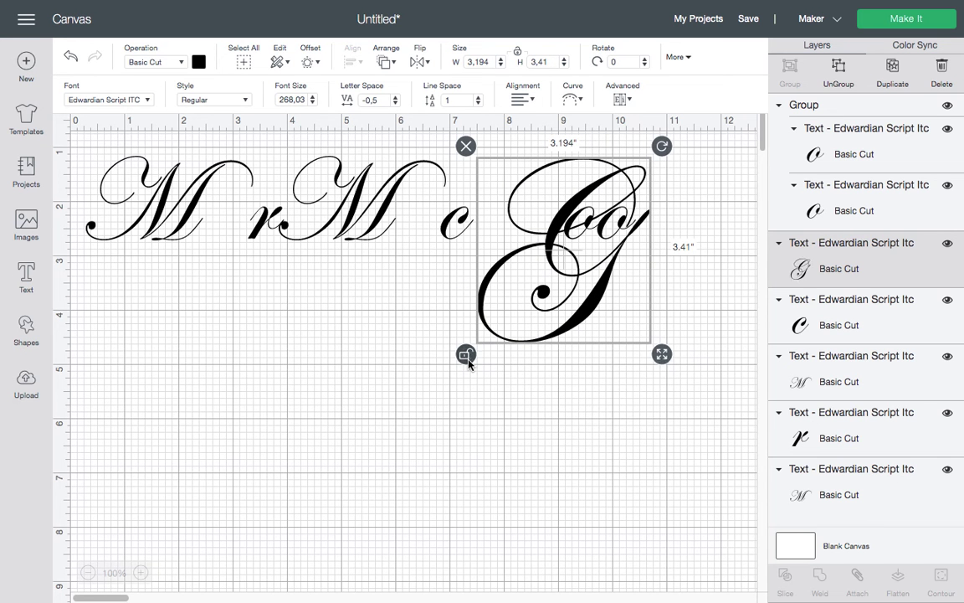
pyautogui.moveTo(662, 354); pyautogui.dragTo(624, 354)
pyautogui.moveTo(572, 296); pyautogui.dragTo(497, 400)
pyautogui.moveTo(589, 224); pyautogui.dragTo(542, 355)
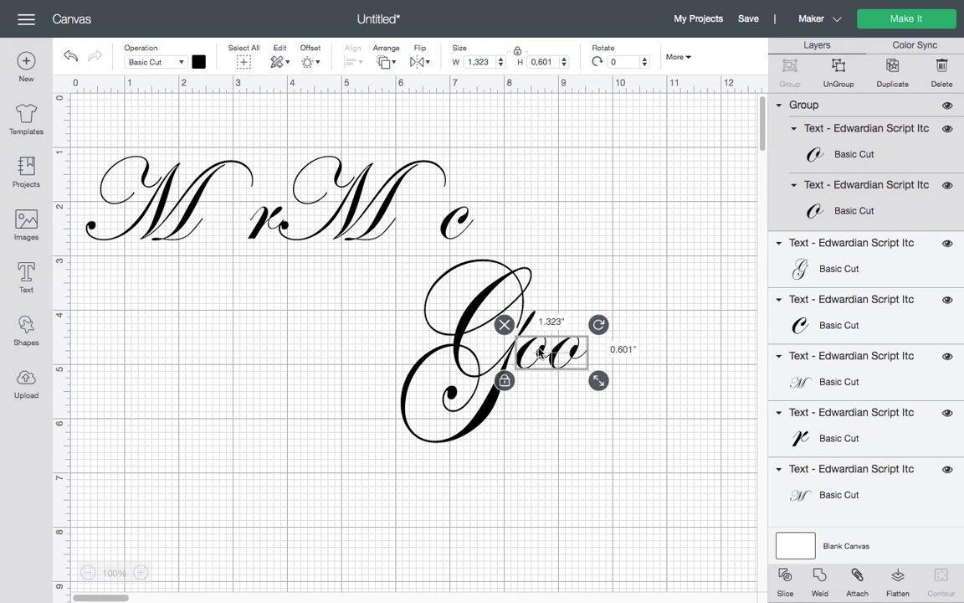
# Enlarge the second M to about 4.3 in high with unlocked proportions and place it just in front of the G
pyautogui.click(448, 232)
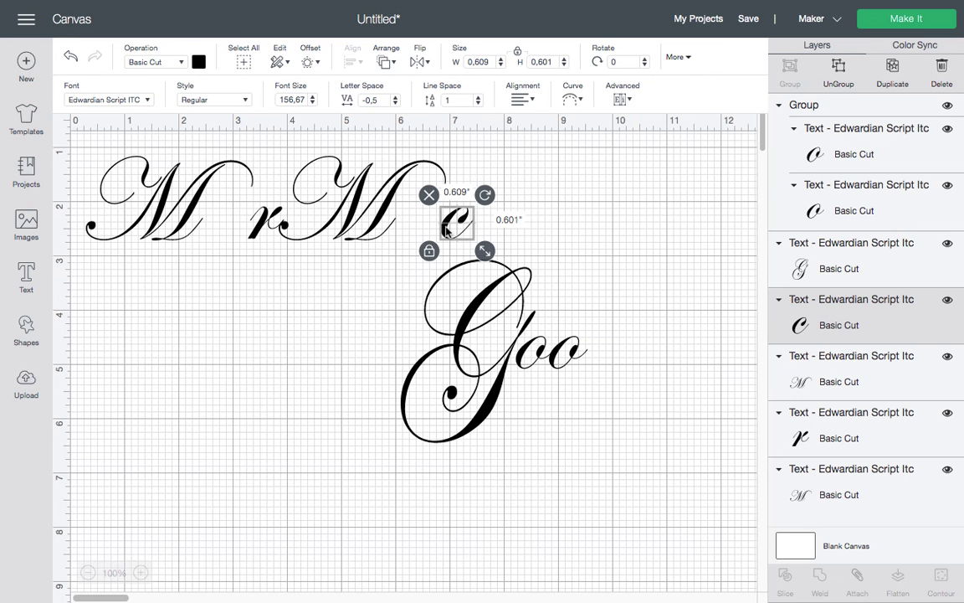
pyautogui.click(387, 217)
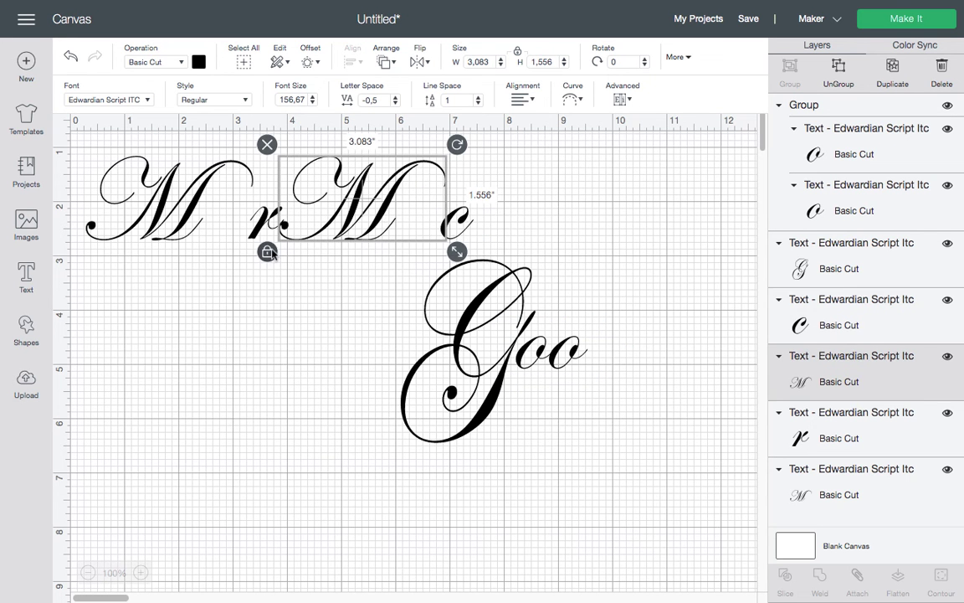
pyautogui.moveTo(457, 251); pyautogui.dragTo(448, 309)
pyautogui.moveTo(369, 245); pyautogui.dragTo(340, 336)
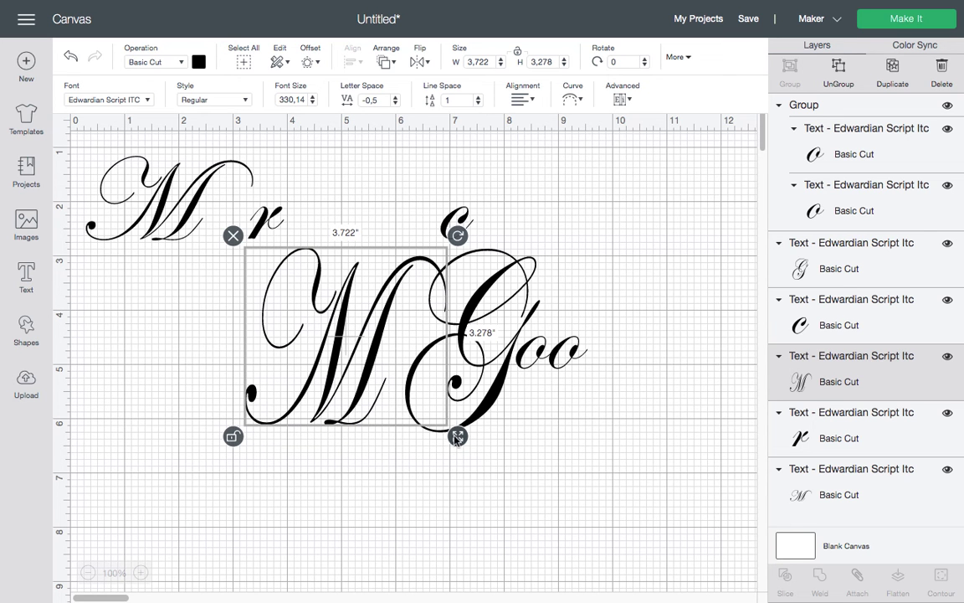
pyautogui.moveTo(458, 437); pyautogui.dragTo(458, 447)
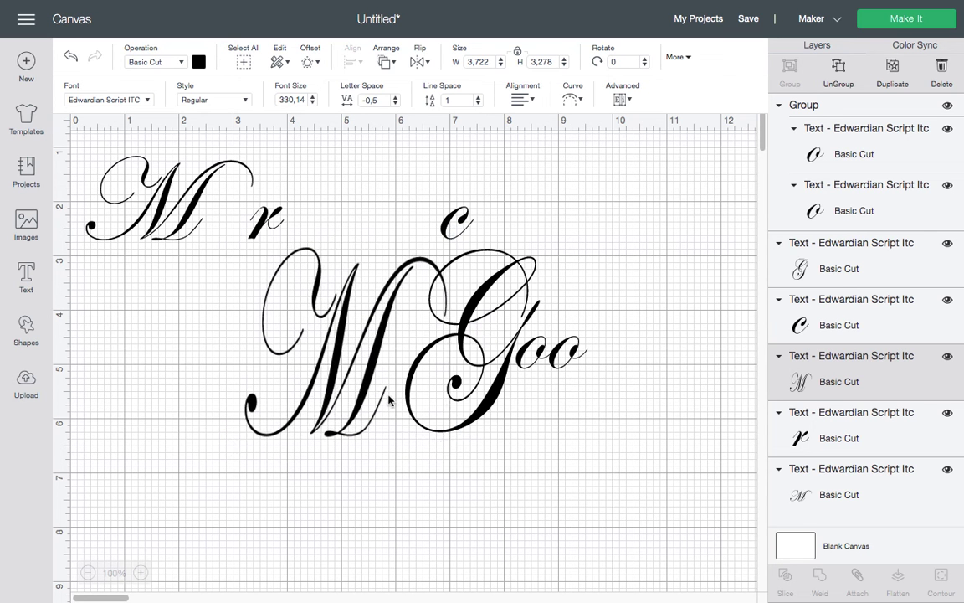
pyautogui.moveTo(376, 364); pyautogui.dragTo(382, 344)
pyautogui.moveTo(464, 429); pyautogui.dragTo(465, 483)
pyautogui.click(471, 535)
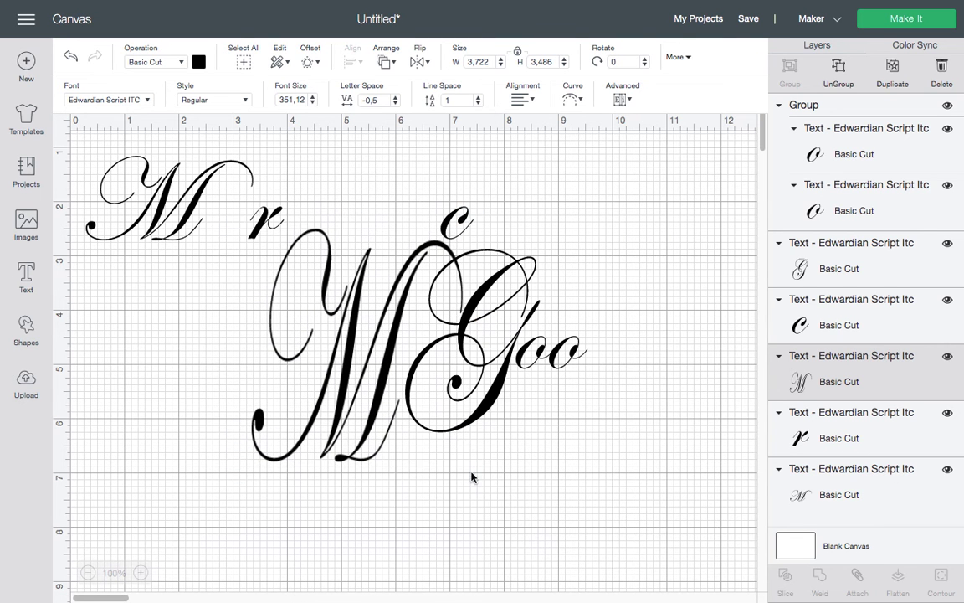
pyautogui.moveTo(353, 360)
pyautogui.mouseDown()
pyautogui.moveTo(339, 350)
pyautogui.moveTo(336, 358)
pyautogui.mouseUp()
# Place the letter c between the second M and the G, and group the McGoo letters and move them clear of the first M
pyautogui.click(458, 222)
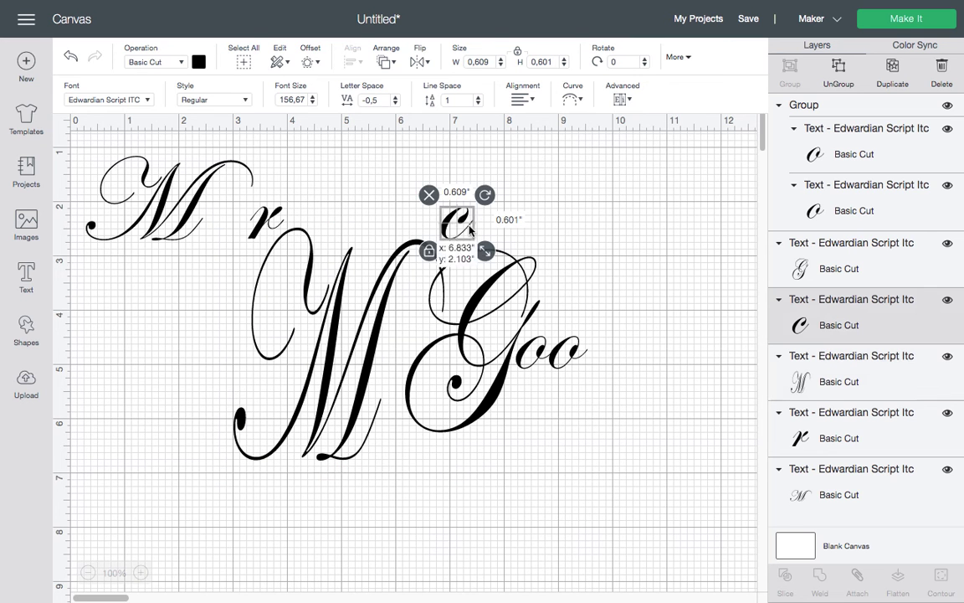
pyautogui.moveTo(452, 225); pyautogui.dragTo(390, 354)
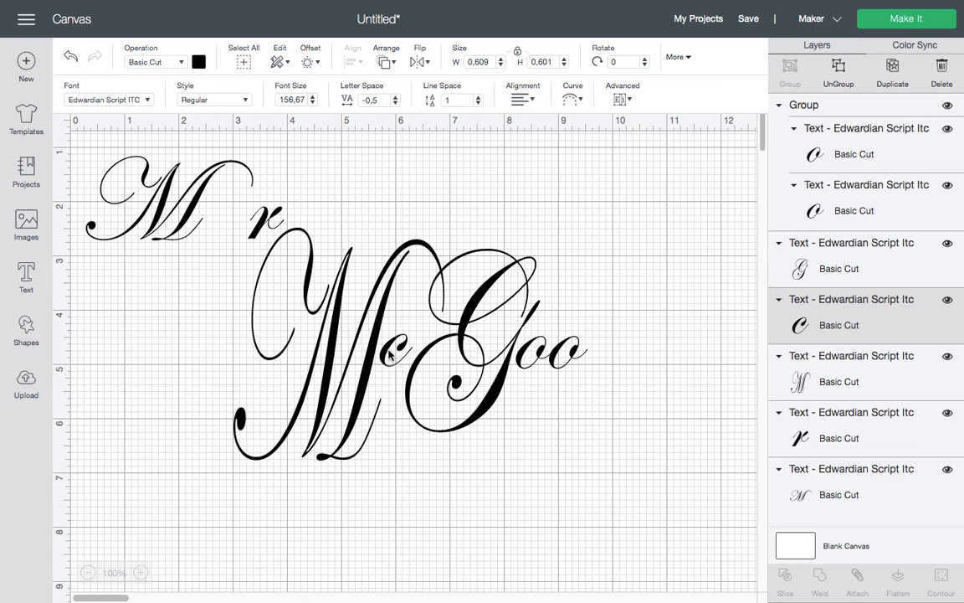
pyautogui.moveTo(626, 285); pyautogui.dragTo(213, 493)
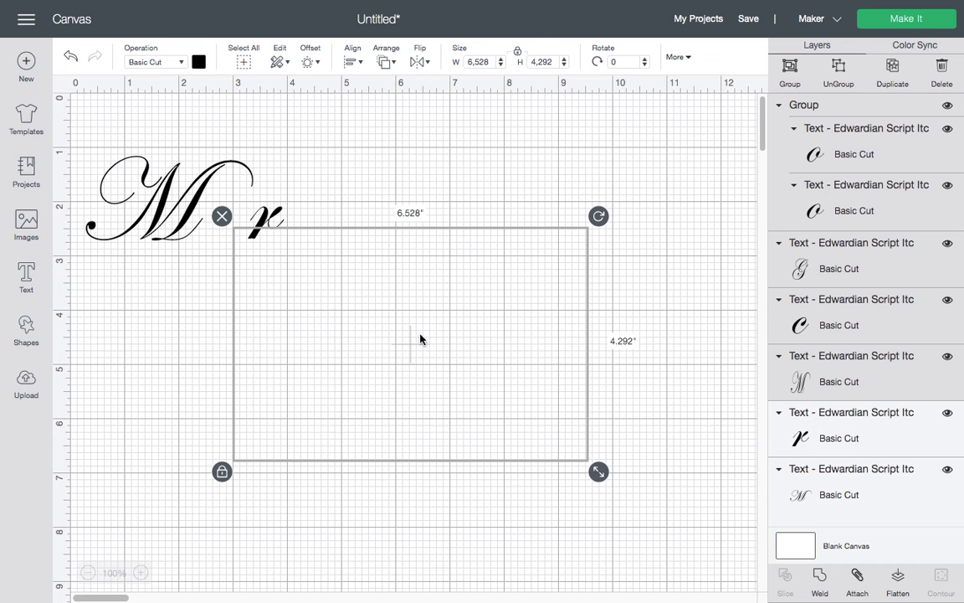
pyautogui.hotkey('ctrl', 'g')
pyautogui.moveTo(371, 321); pyautogui.dragTo(488, 290)
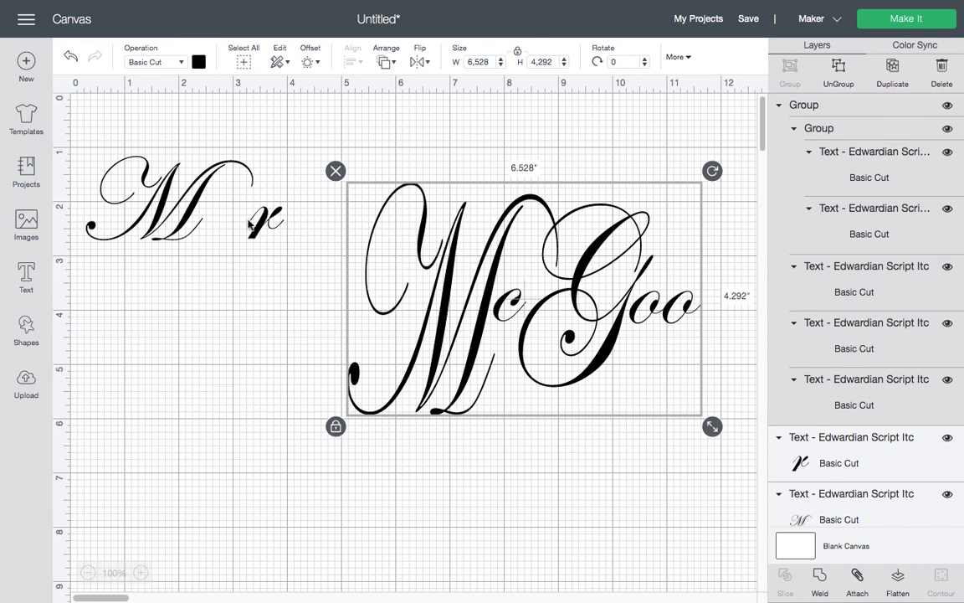
# Move the r in front of the McGoo group and resize the first M to about 4.6 in wide by 4.4 in high with unlocked proportions
pyautogui.moveTo(257, 230); pyautogui.dragTo(332, 301)
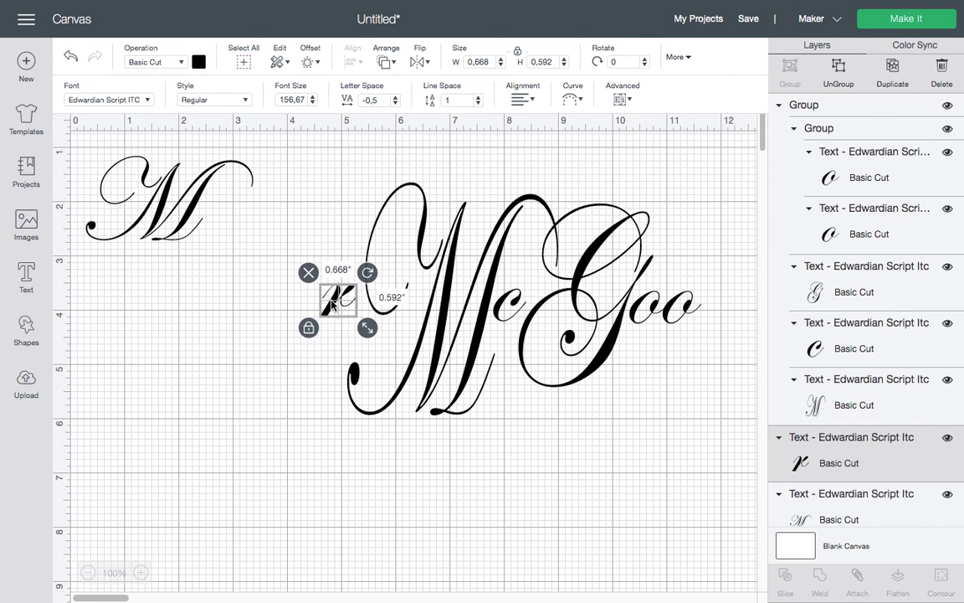
pyautogui.click(197, 209)
pyautogui.moveTo(262, 249); pyautogui.dragTo(346, 370)
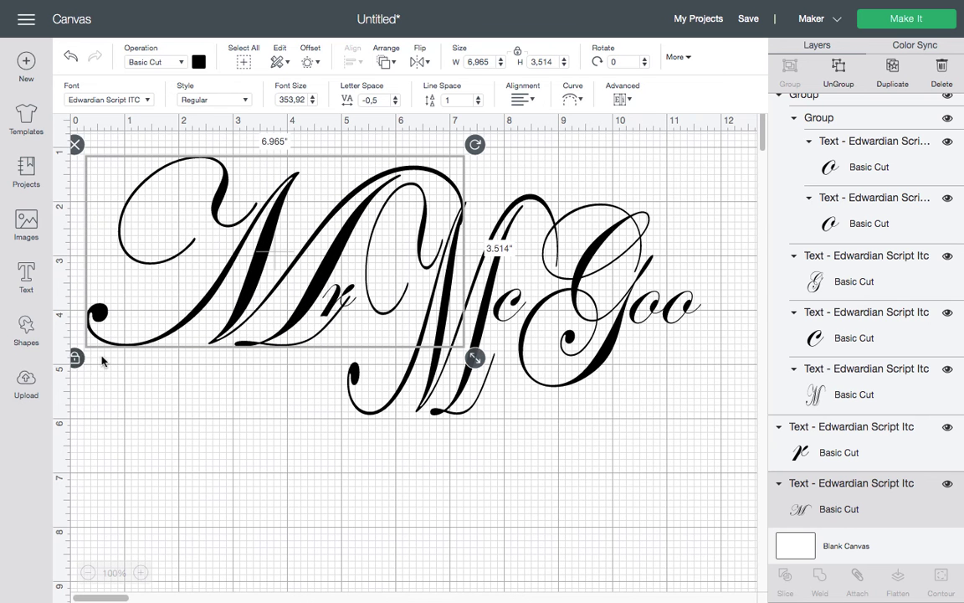
pyautogui.moveTo(475, 357); pyautogui.dragTo(355, 425)
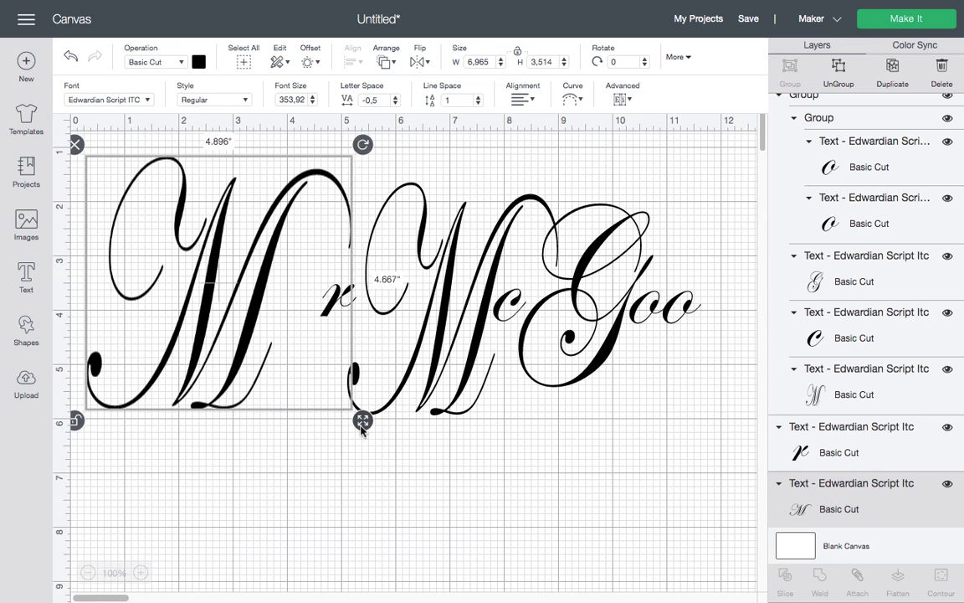
pyautogui.moveTo(254, 324); pyautogui.dragTo(502, 347)
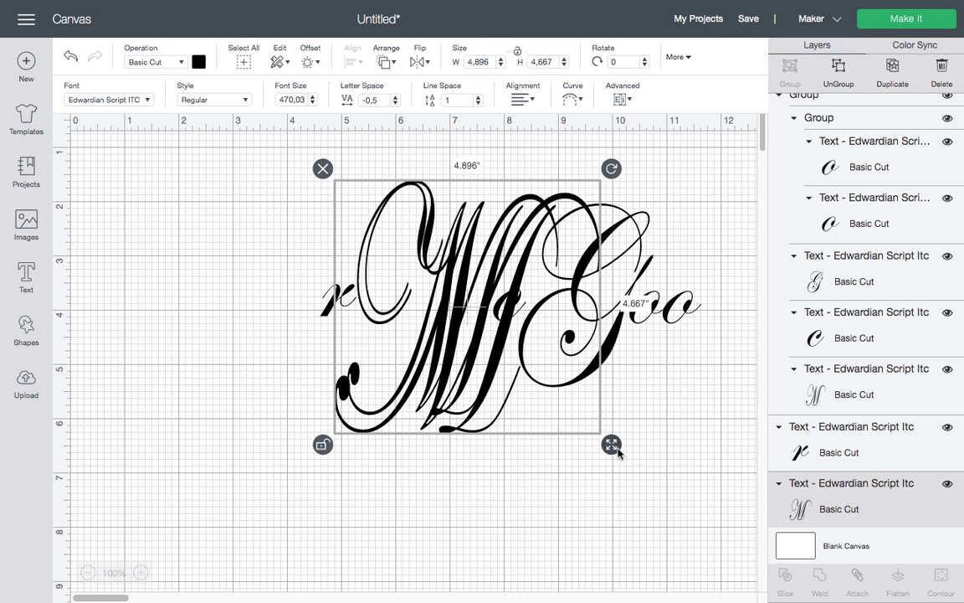
pyautogui.moveTo(612, 445); pyautogui.dragTo(595, 428)
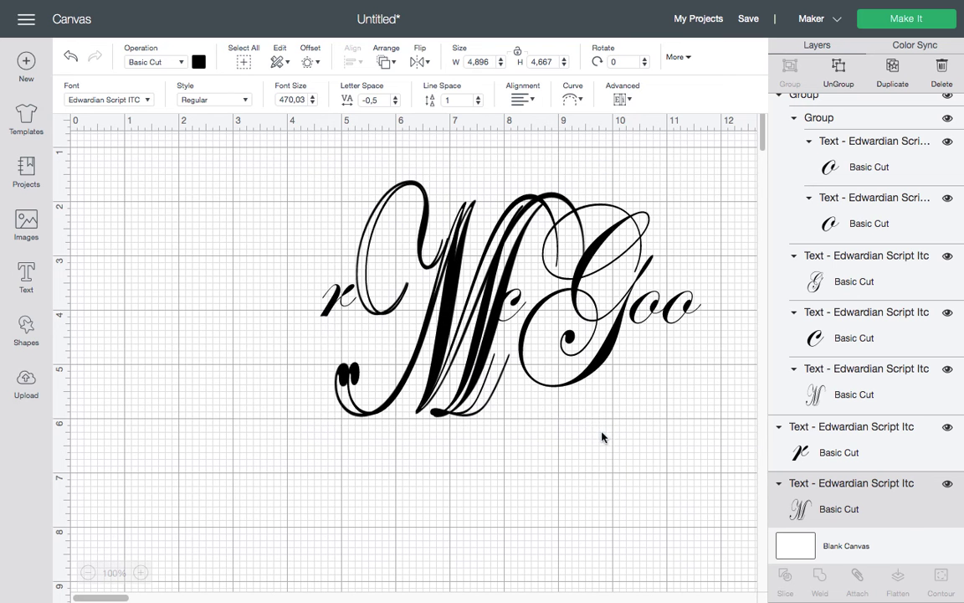
# Arrange the first M, the r and the McGoo group in one row, with the r between the two overlapping capital Ms
pyautogui.moveTo(415, 323); pyautogui.dragTo(599, 494)
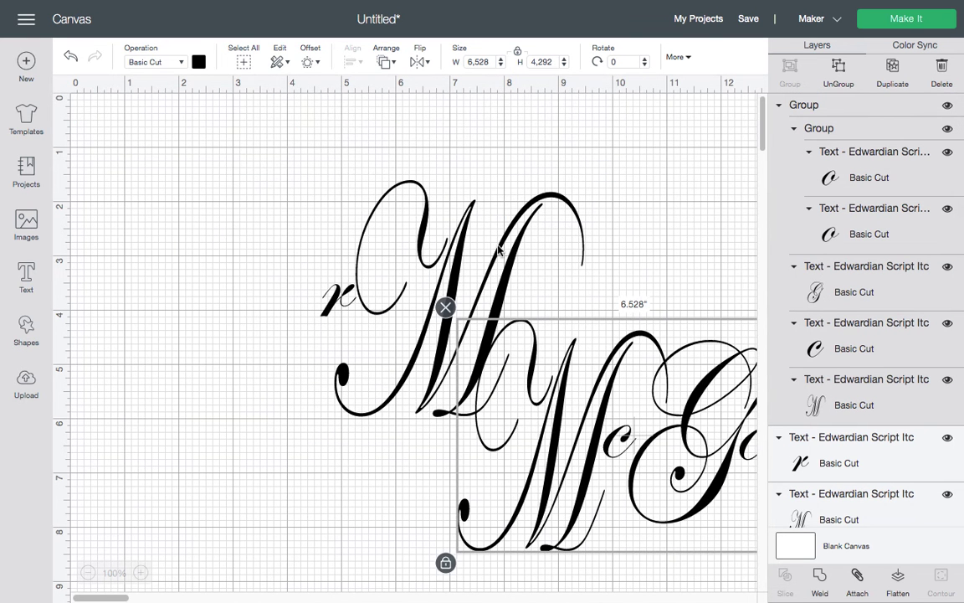
pyautogui.moveTo(458, 276); pyautogui.dragTo(306, 243)
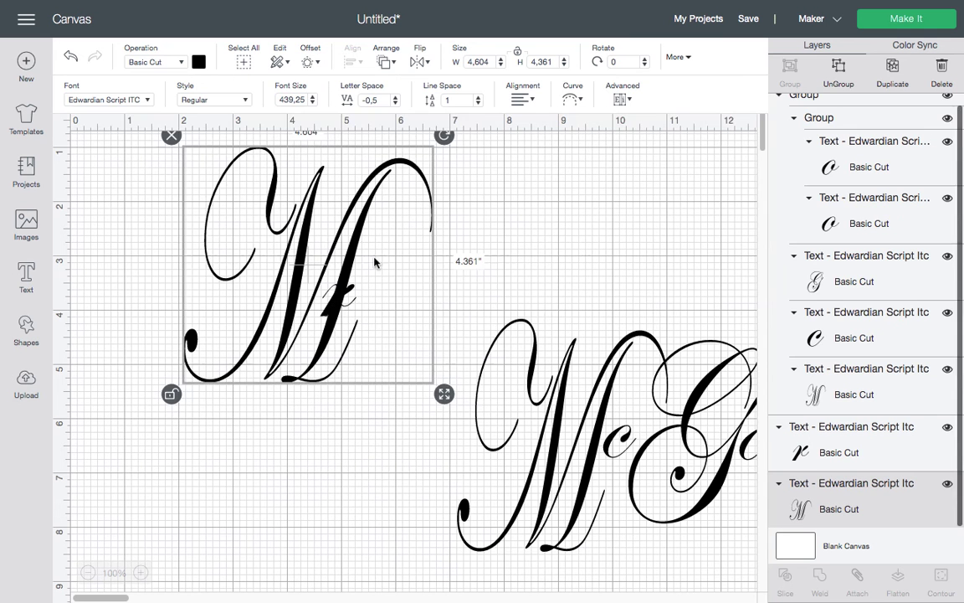
pyautogui.moveTo(276, 352); pyautogui.dragTo(253, 379)
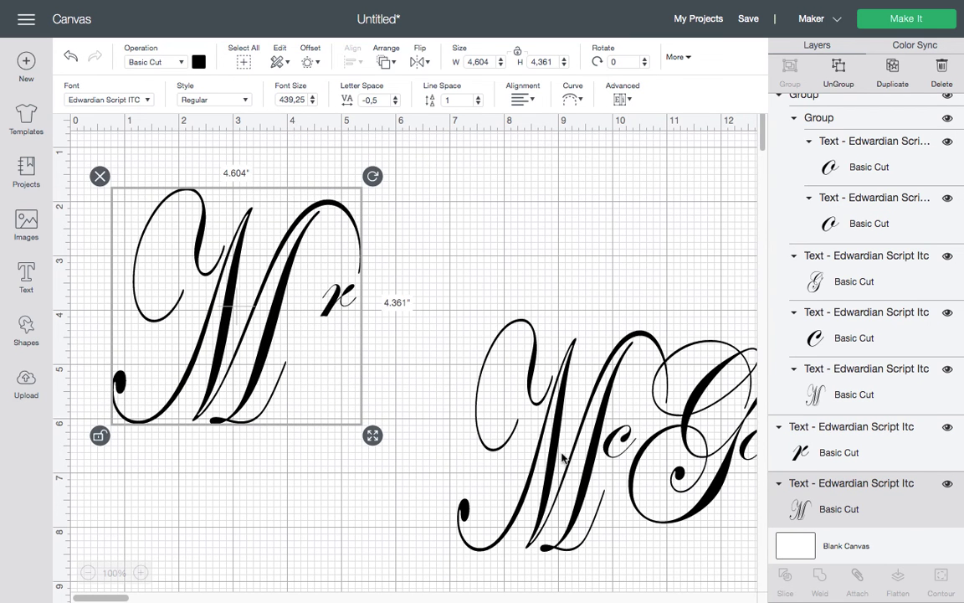
pyautogui.moveTo(560, 464); pyautogui.dragTo(401, 325)
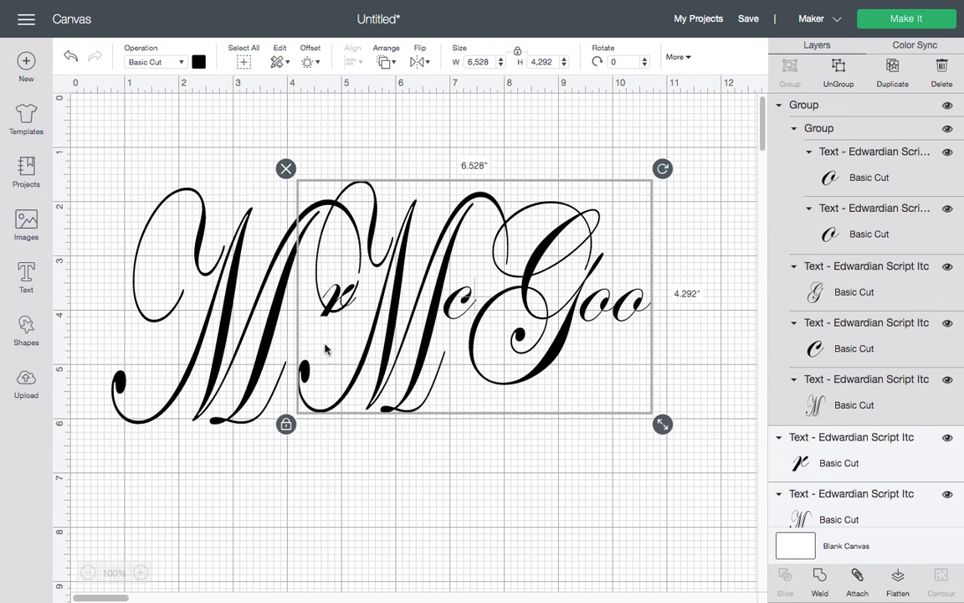
pyautogui.moveTo(277, 317); pyautogui.dragTo(658, 434)
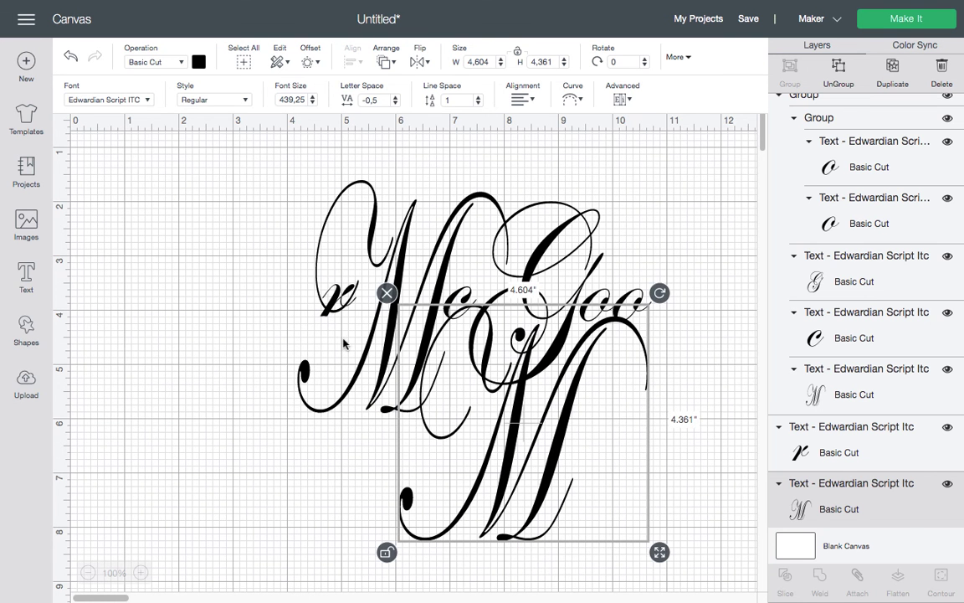
pyautogui.moveTo(324, 318); pyautogui.dragTo(403, 322)
pyautogui.moveTo(337, 307); pyautogui.dragTo(161, 466)
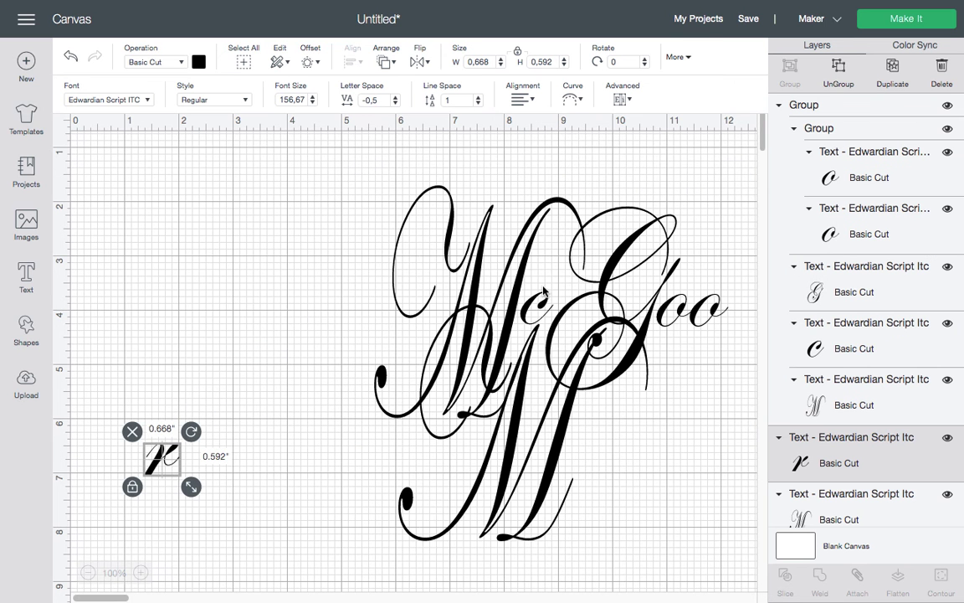
pyautogui.moveTo(423, 248); pyautogui.dragTo(348, 219)
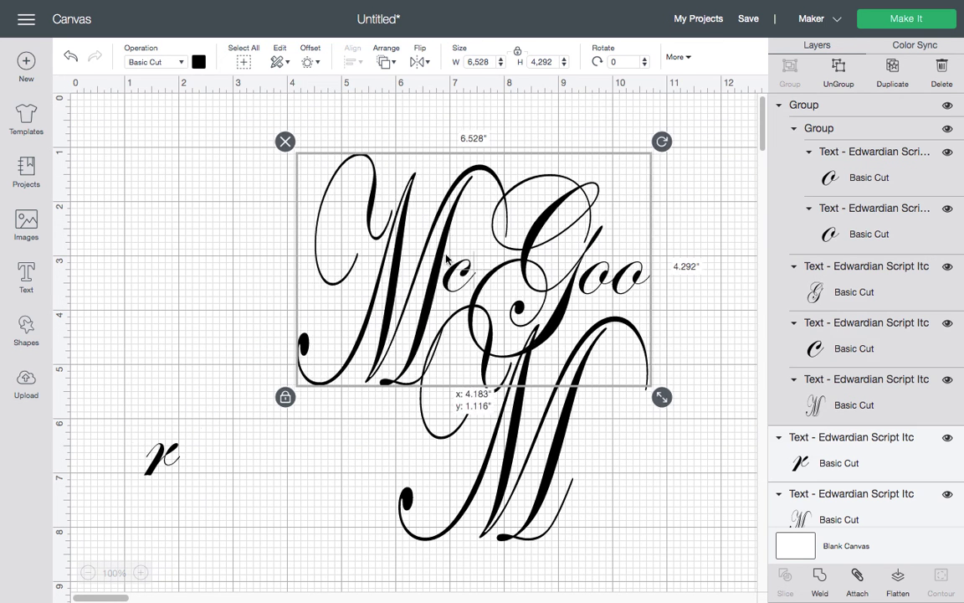
pyautogui.moveTo(465, 414); pyautogui.dragTo(197, 300)
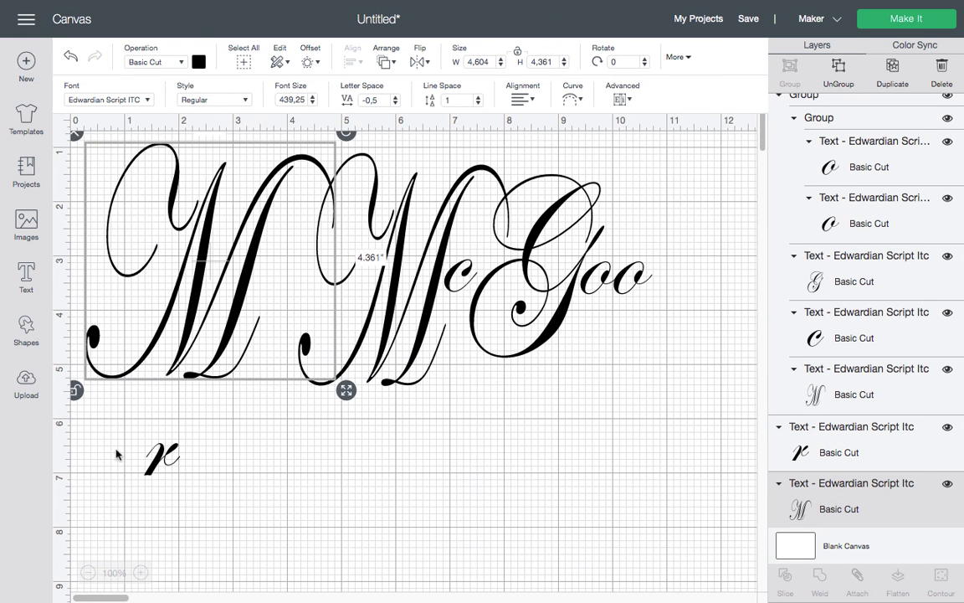
pyautogui.moveTo(157, 465); pyautogui.dragTo(273, 280)
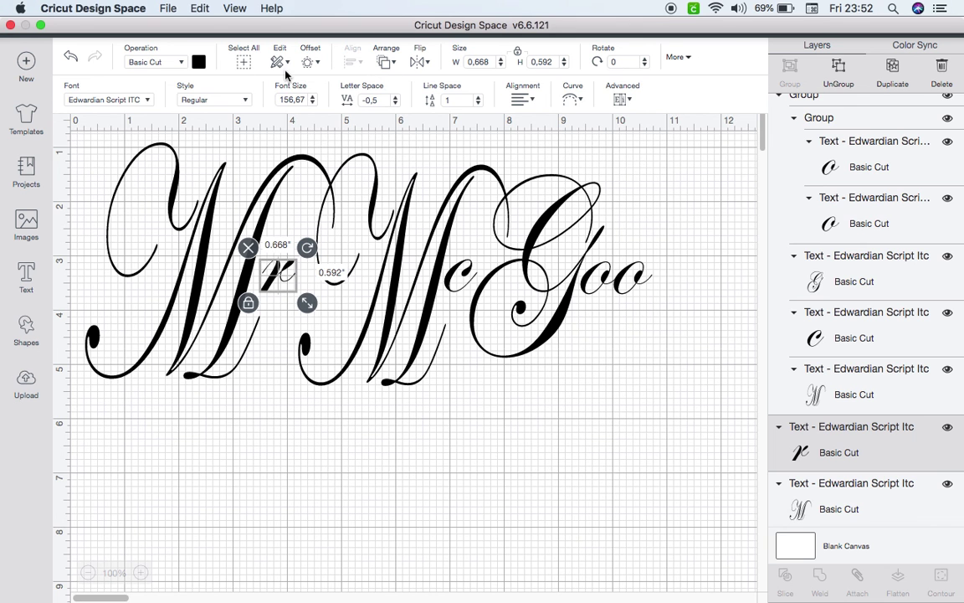
# Weld all the letters together and preview the result on the cutting mat
pyautogui.click(244, 64)
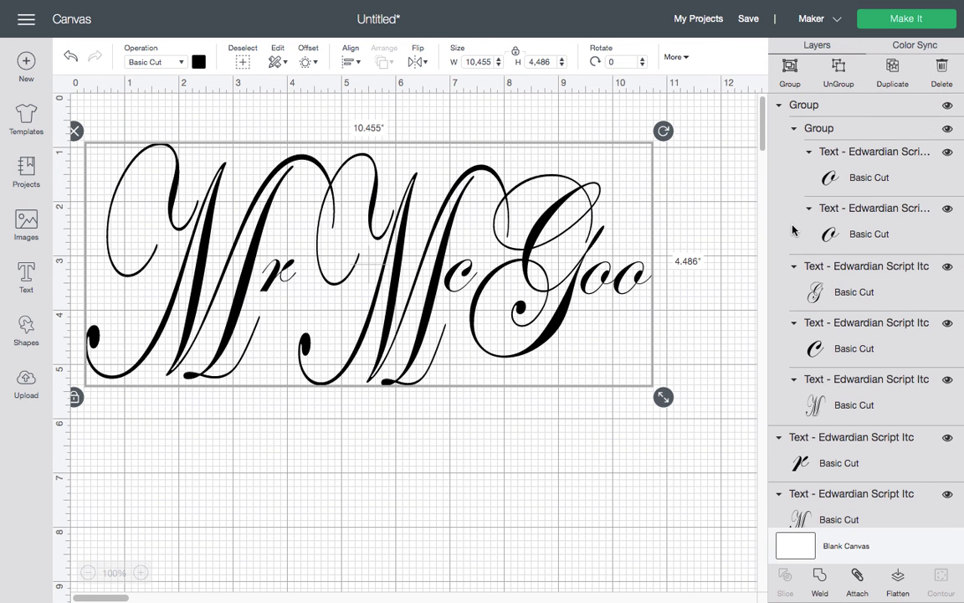
pyautogui.click(821, 582)
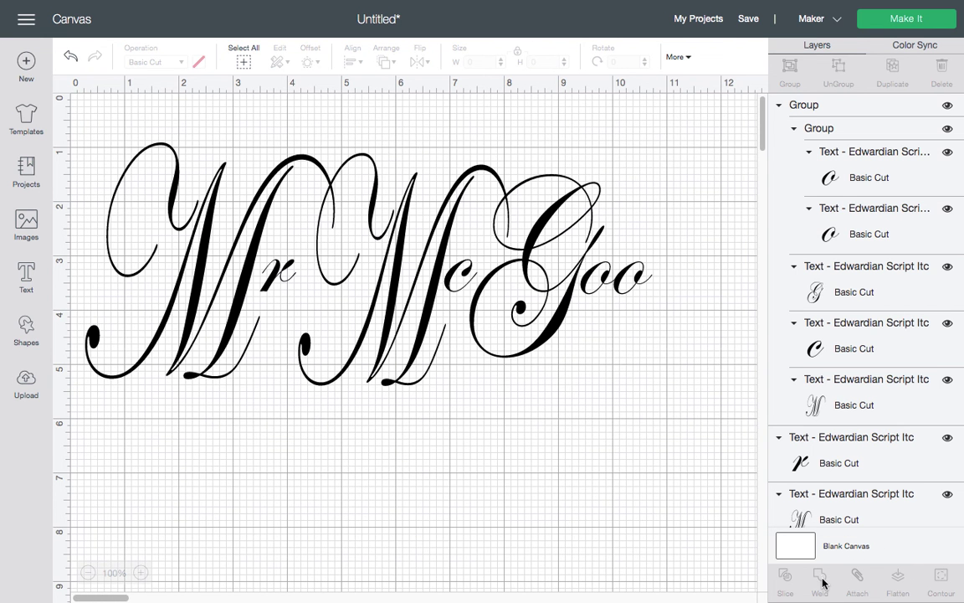
pyautogui.click(897, 20)
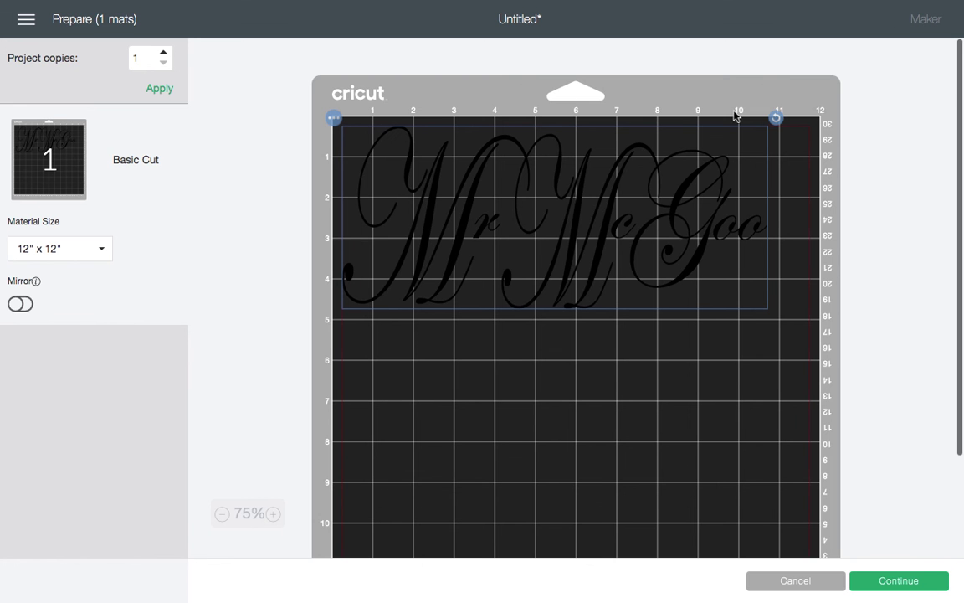
pyautogui.click(788, 580)
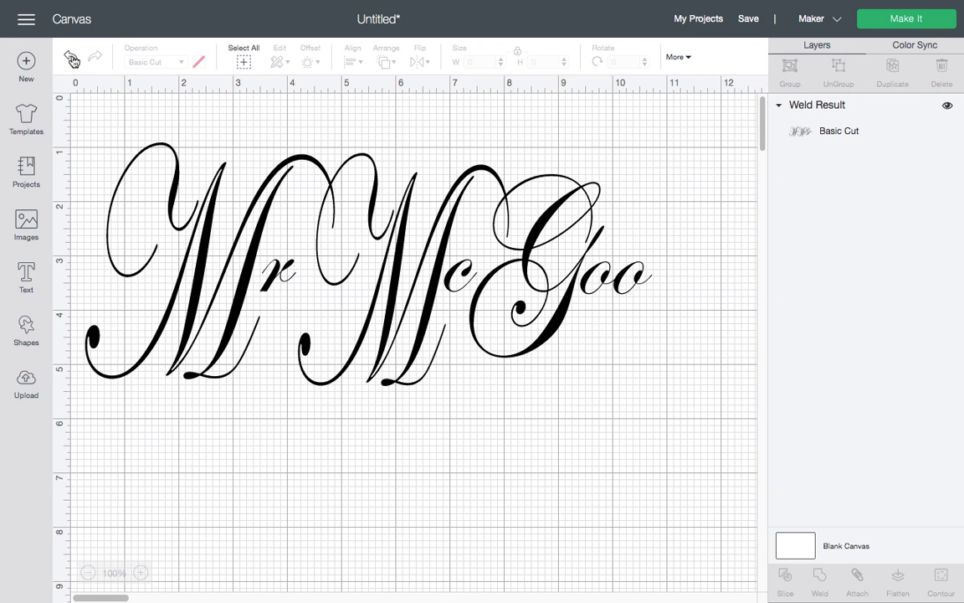
# Undo the weld and preview the unwelded letters on the cutting mat
pyautogui.click(71, 58)
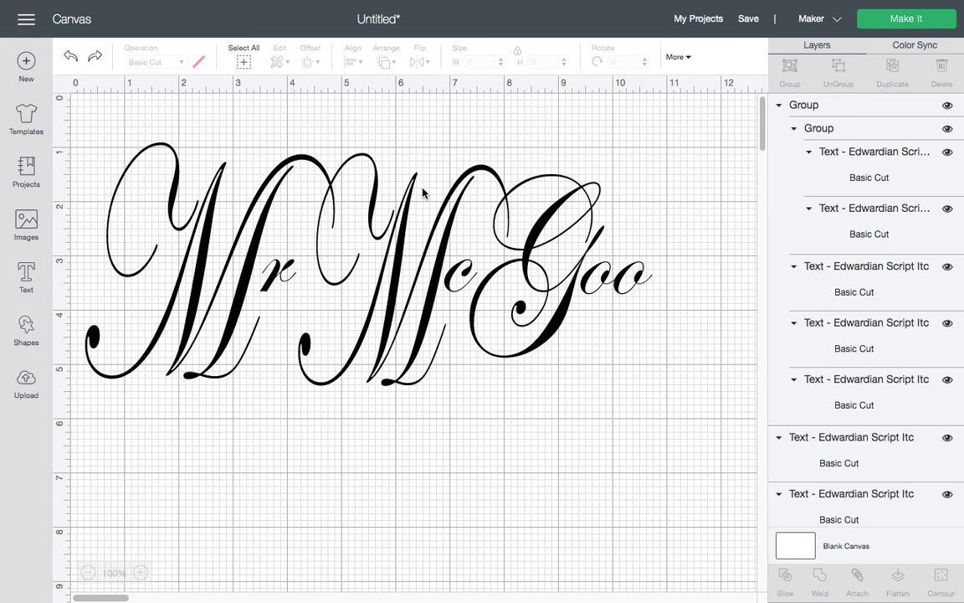
pyautogui.click(910, 21)
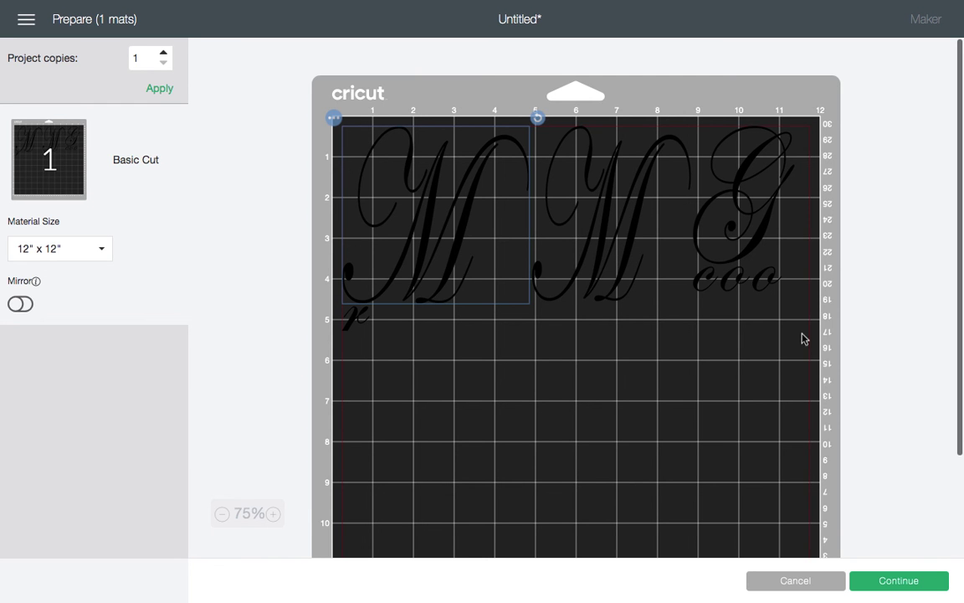
pyautogui.click(795, 580)
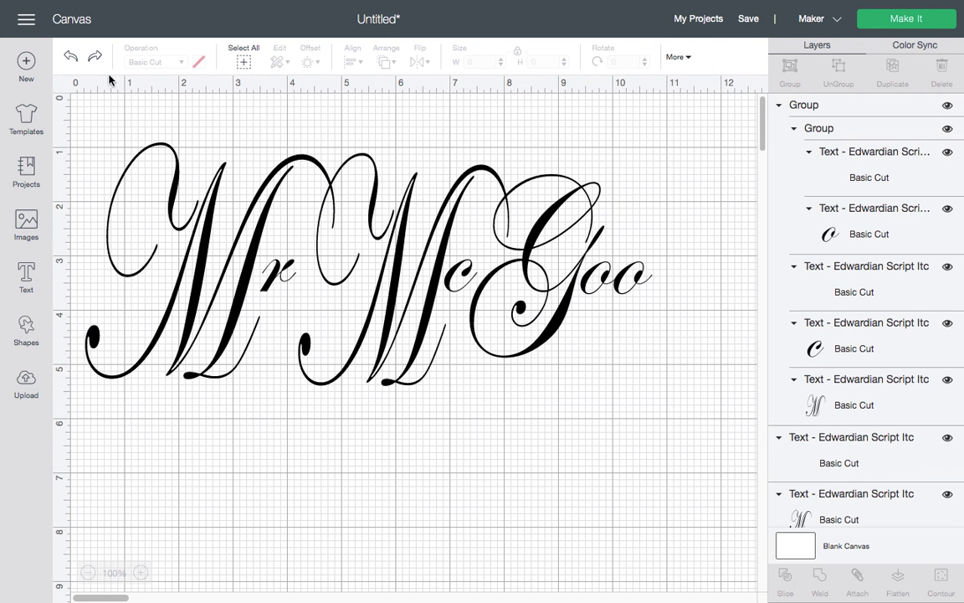
# Group all the letters of the design and weld them into a single shape
pyautogui.moveTo(82, 115); pyautogui.dragTo(695, 406)
pyautogui.click(695, 406)
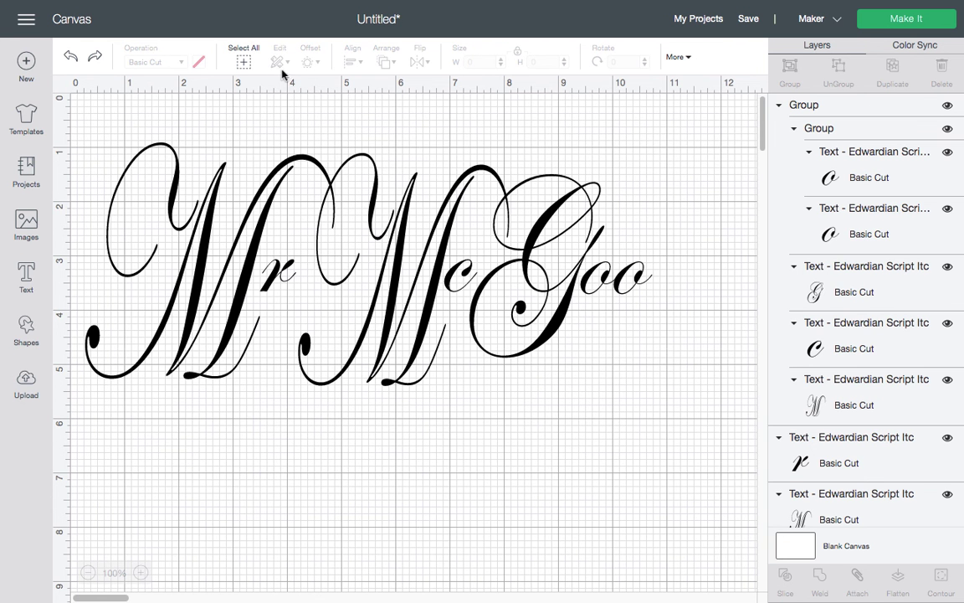
pyautogui.click(242, 57)
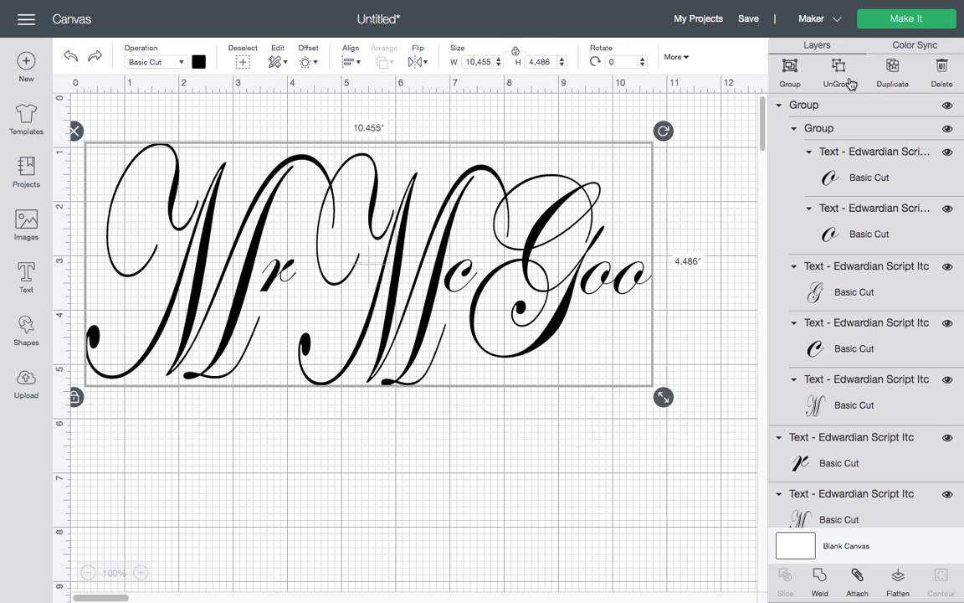
pyautogui.click(790, 74)
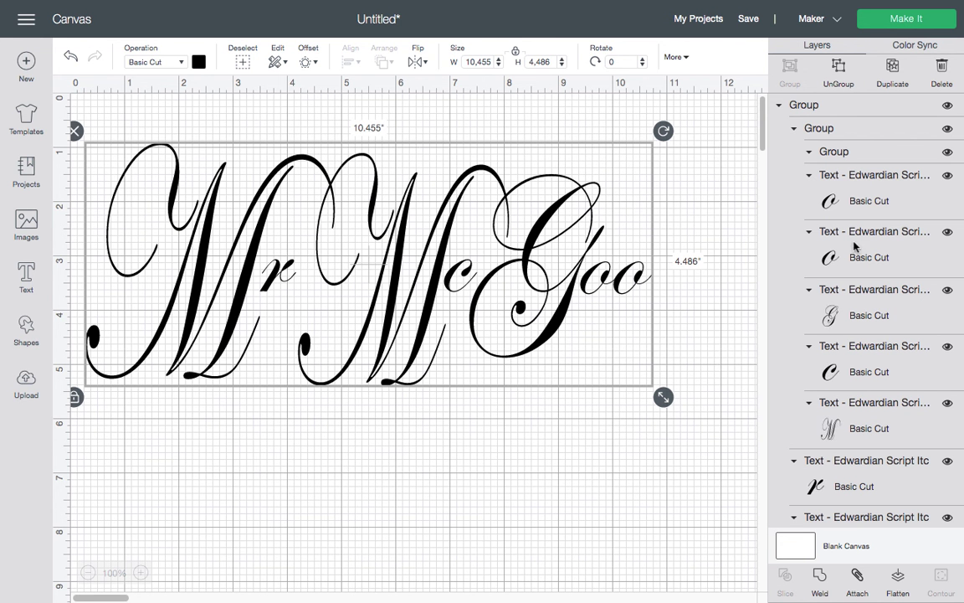
pyautogui.click(822, 584)
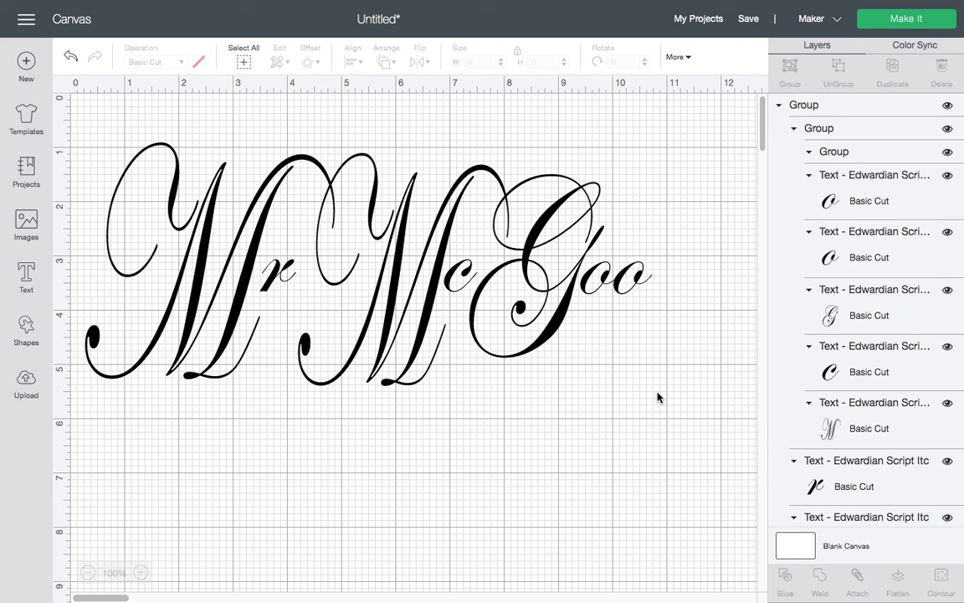
pyautogui.moveTo(556, 320); pyautogui.dragTo(597, 258)
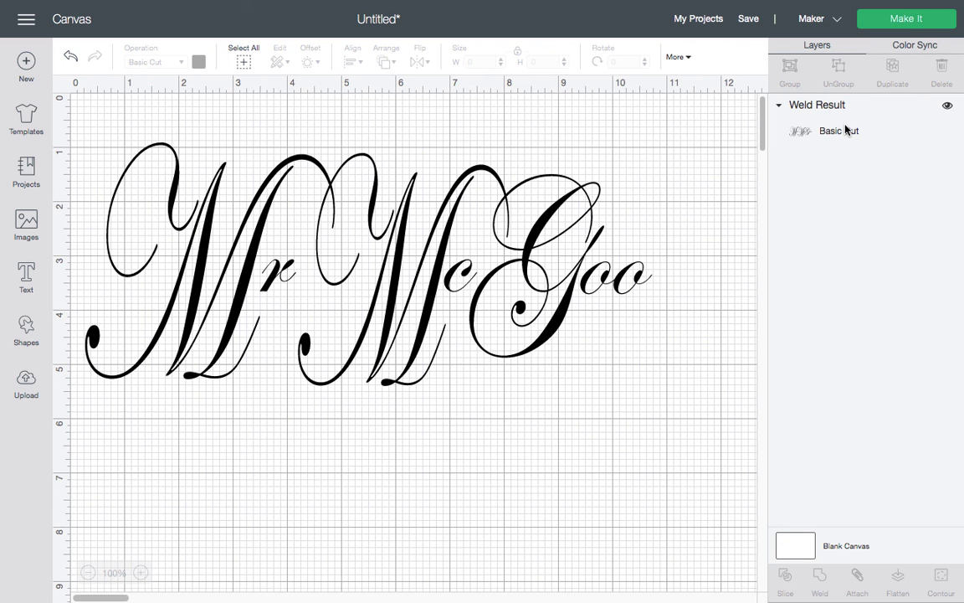